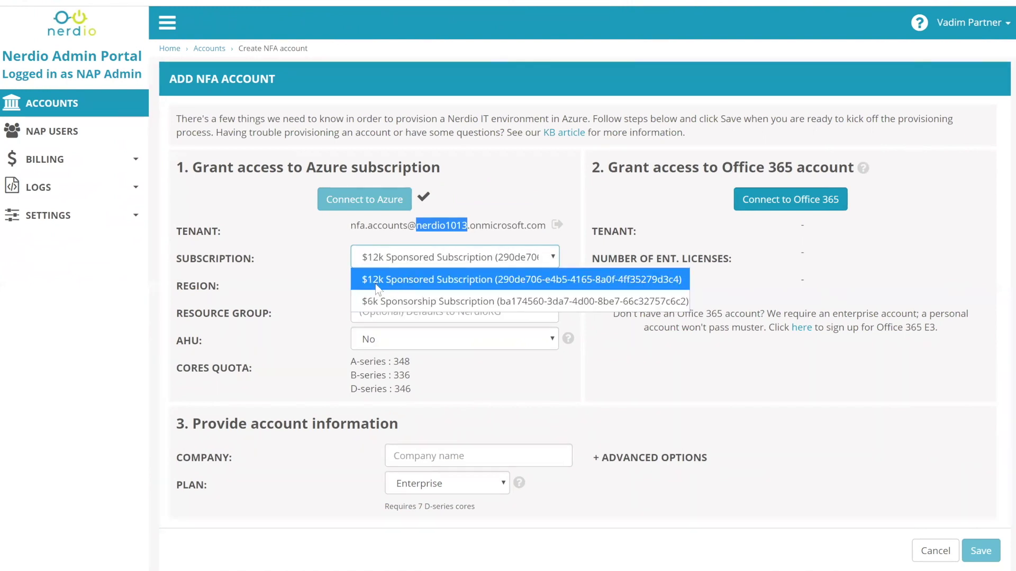
- Keep the $12k Sponsored Subscription with South Central US (GPU capable) as the region
left_click(329, 250)
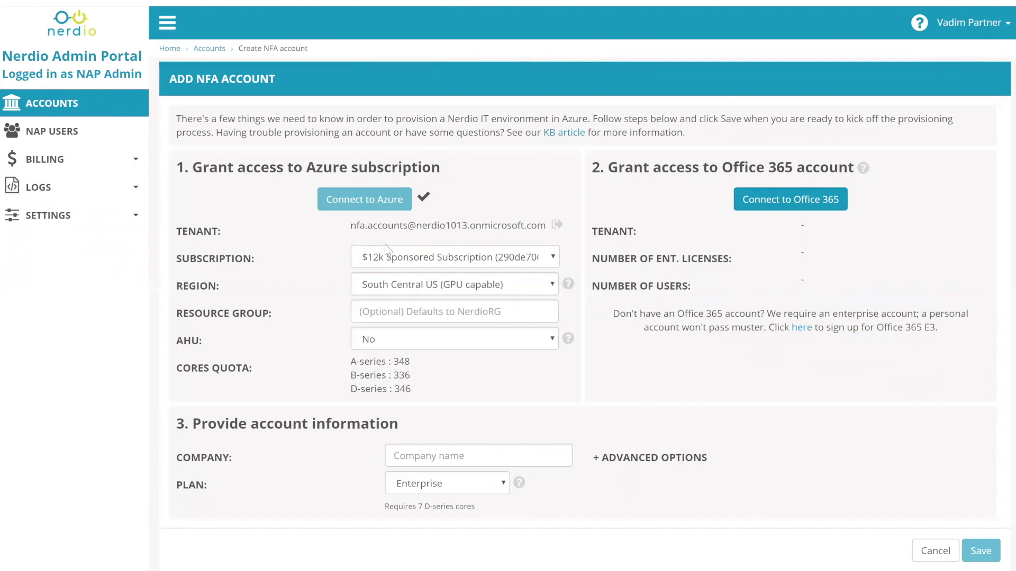
left_click(382, 288)
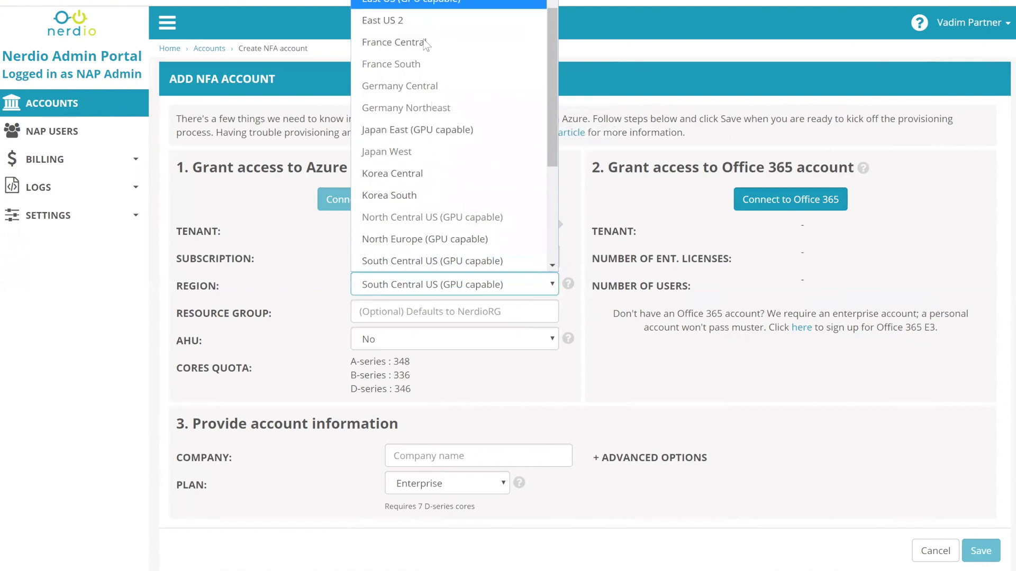
left_click(324, 281)
left_click(383, 315)
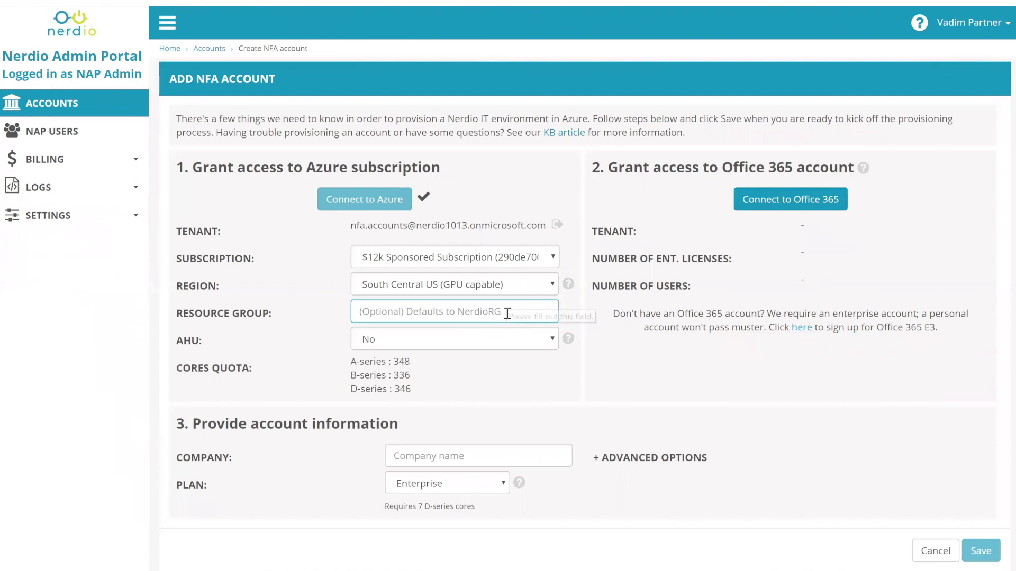
- Set Azure Hybrid Usage to Yes, confirm it, and point out the cores quota figures
left_click(438, 343)
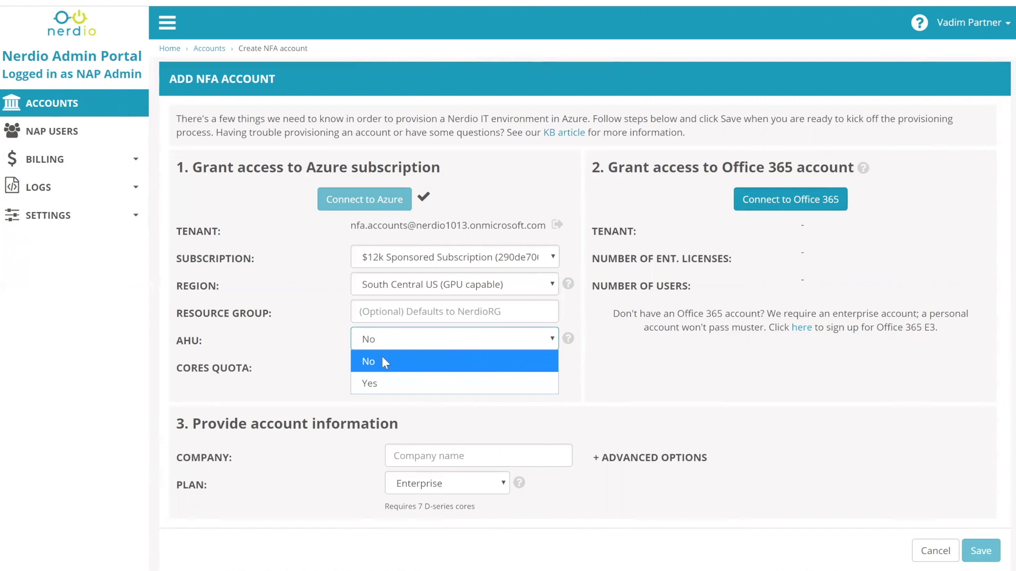
key("Escape")
key("Down")
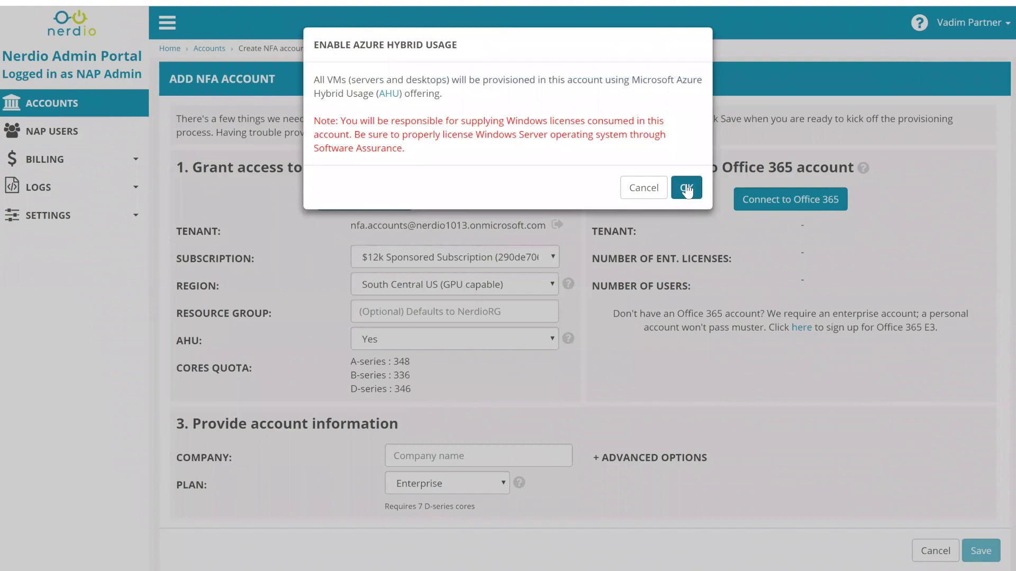
left_click(686, 190)
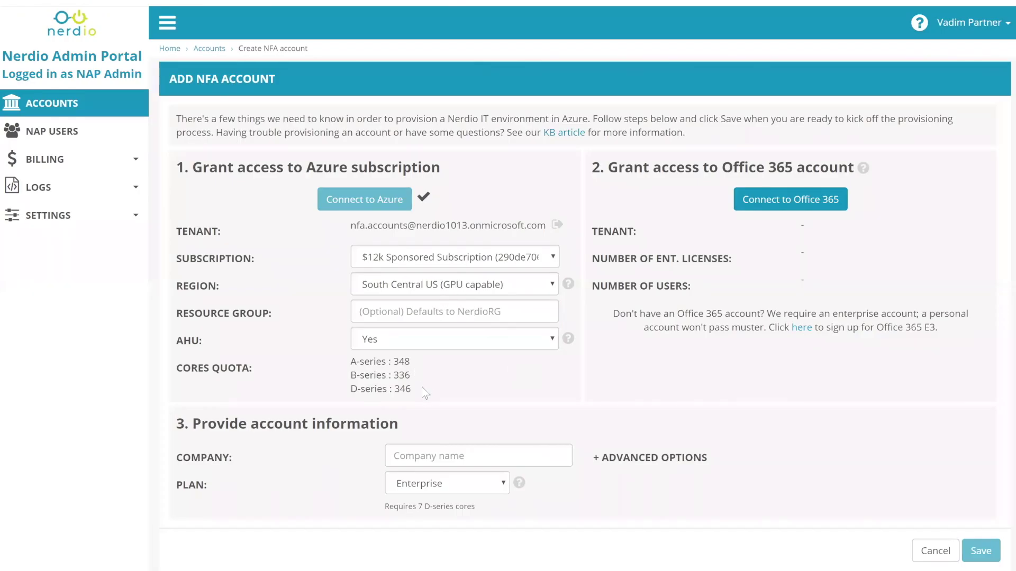
left_click_drag(400, 392, 348, 368)
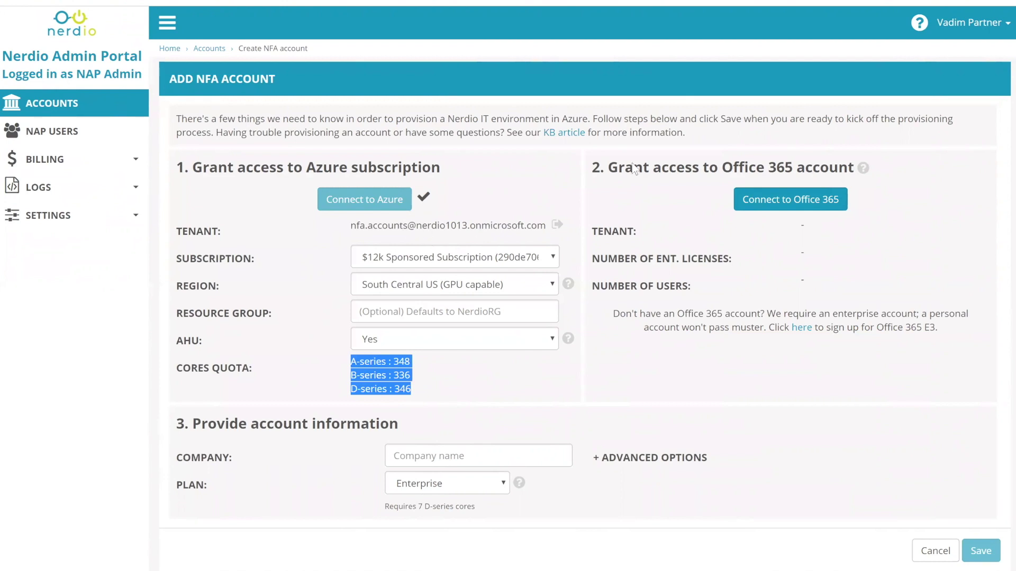
- Connect Office 365 by signing in with the tenant admin's e-mail and password
left_click(763, 207)
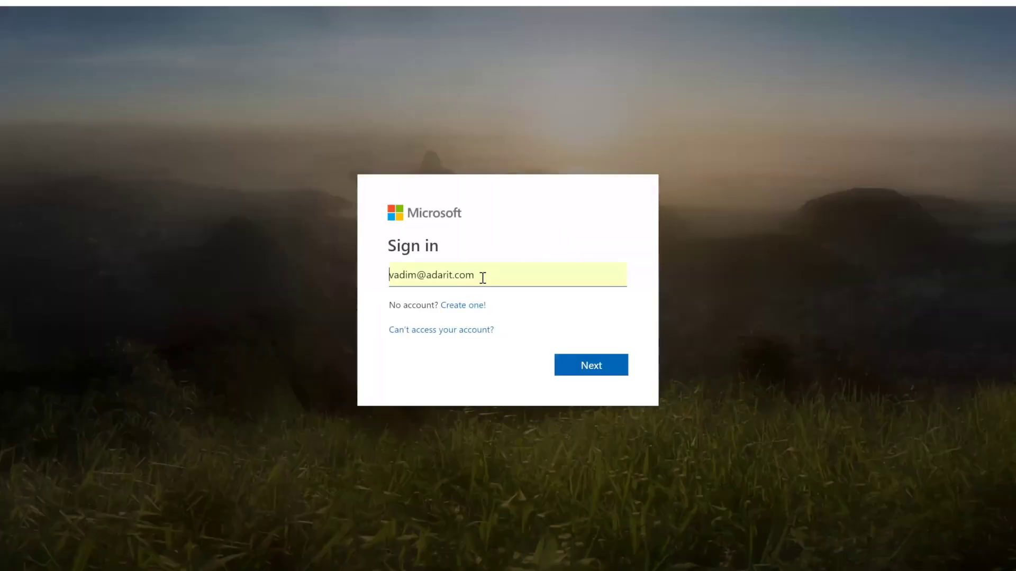
key("ctrl+a")
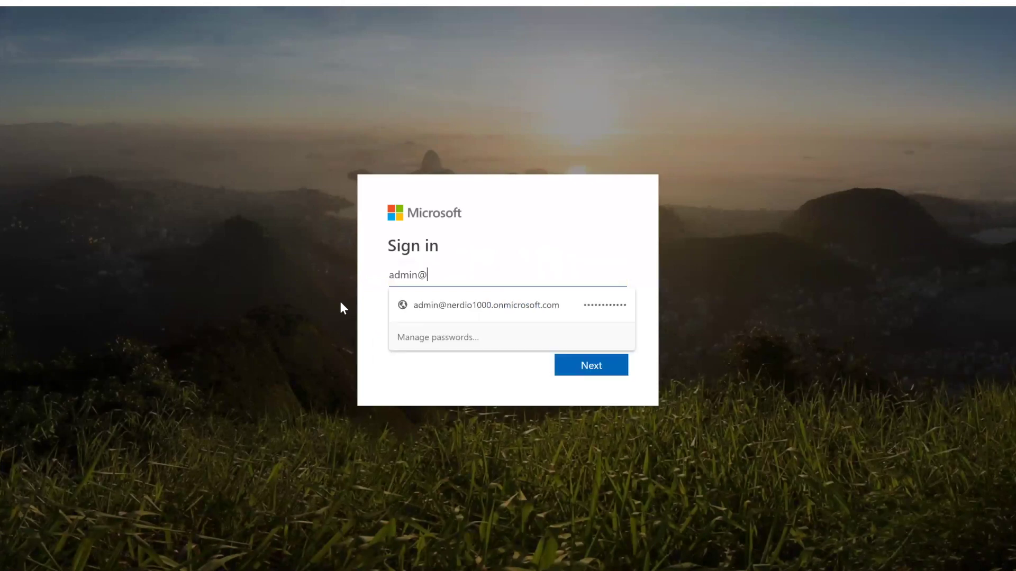
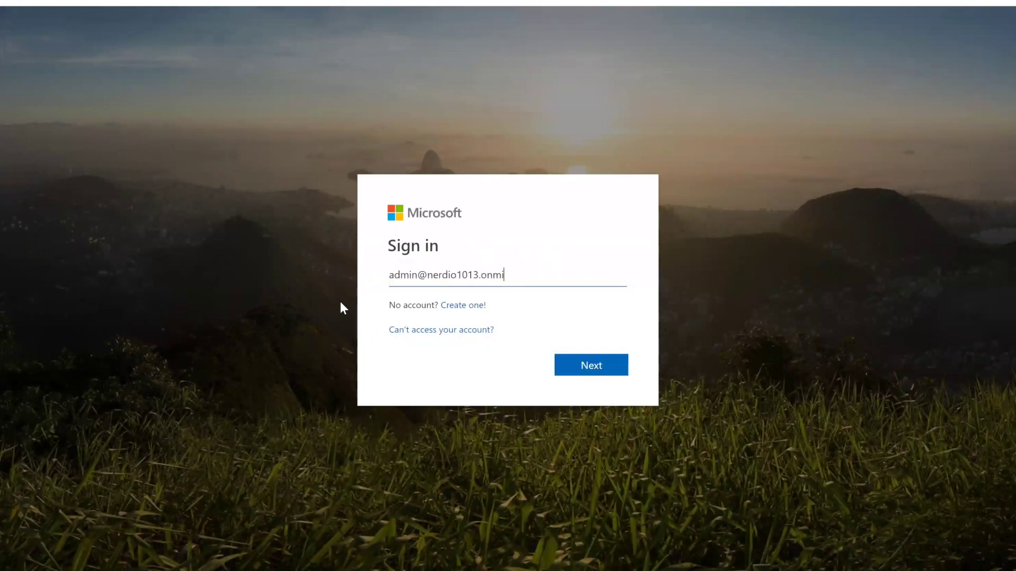
key("Return")
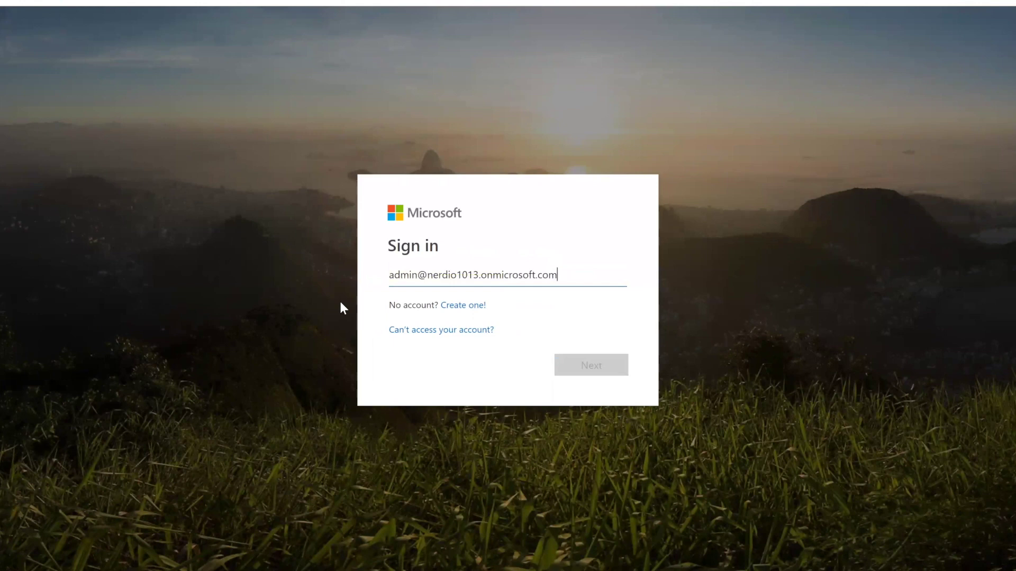
type("********")
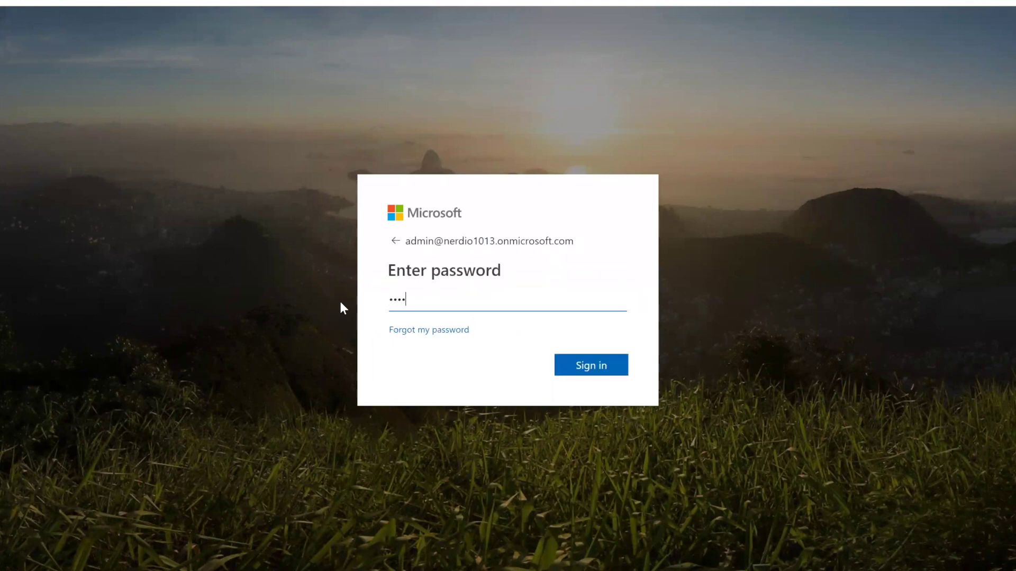
type("****")
key("Return")
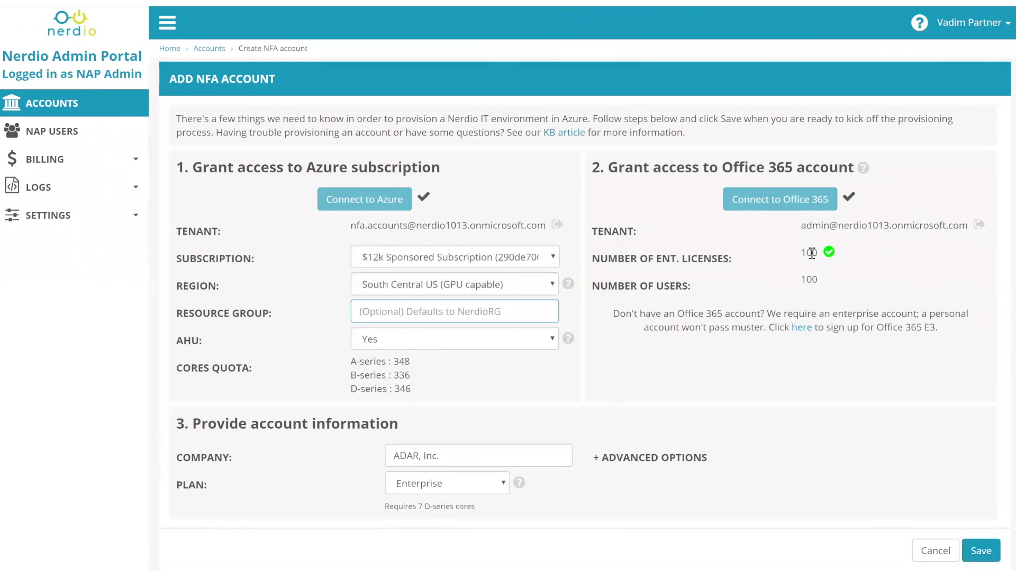
double_click(810, 253)
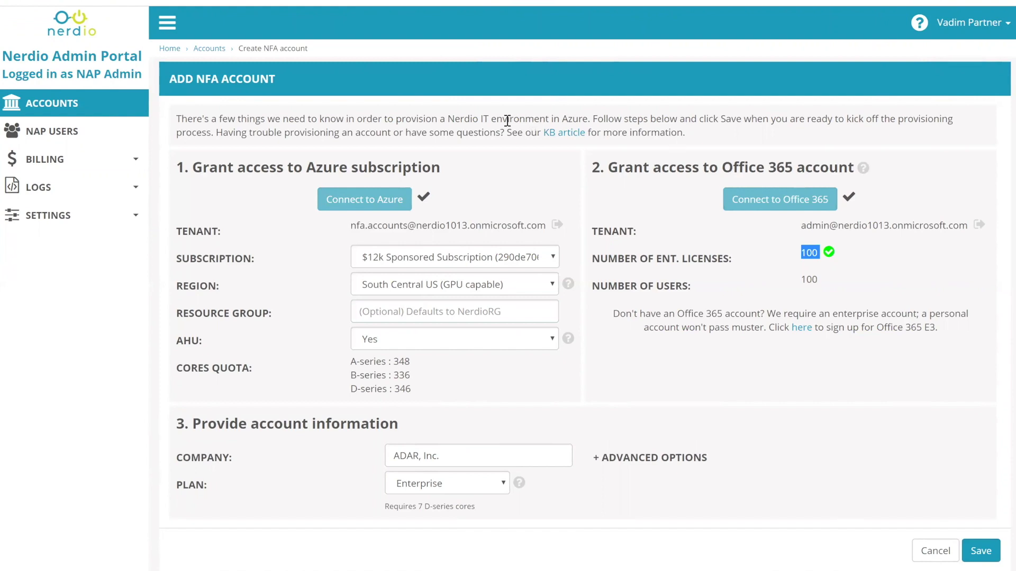
mouse_move(829, 254)
left_click_drag(613, 313, 956, 347)
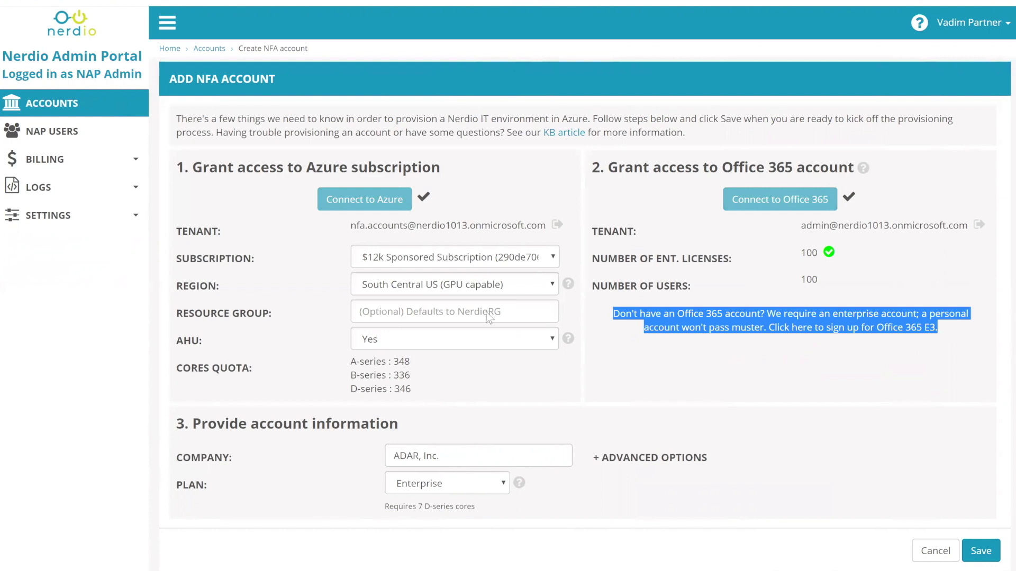
- Rename the company to ACME and highlight the 7 D-series cores needed against the 346 quota
left_click(458, 453)
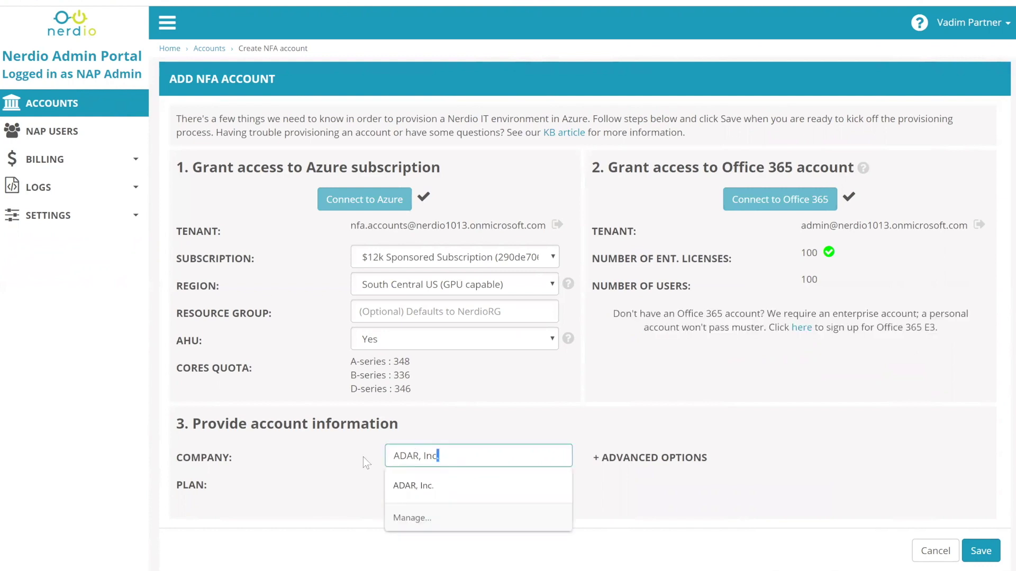
left_click_drag(386, 456, 351, 460)
type("ACME")
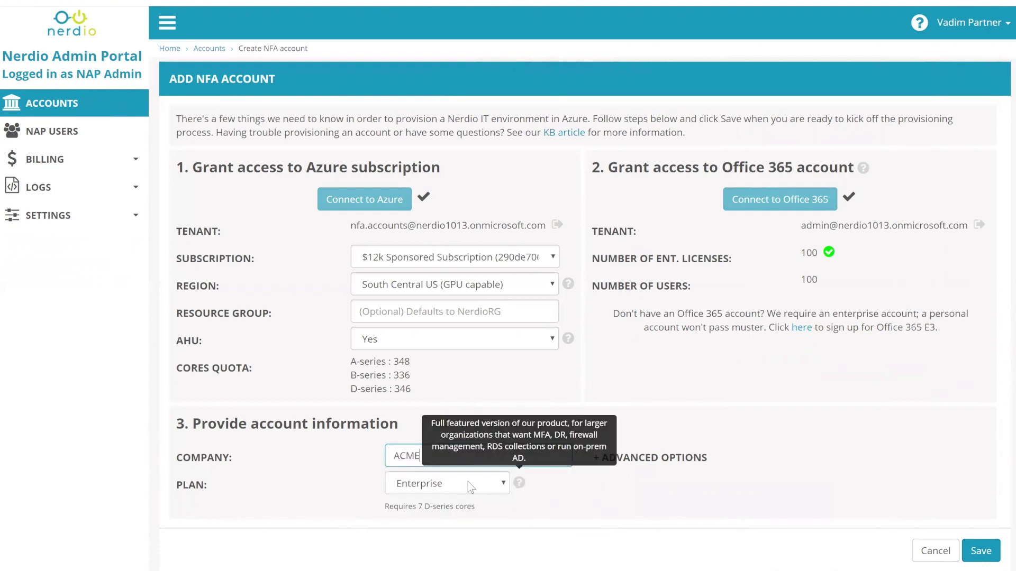
mouse_move(520, 485)
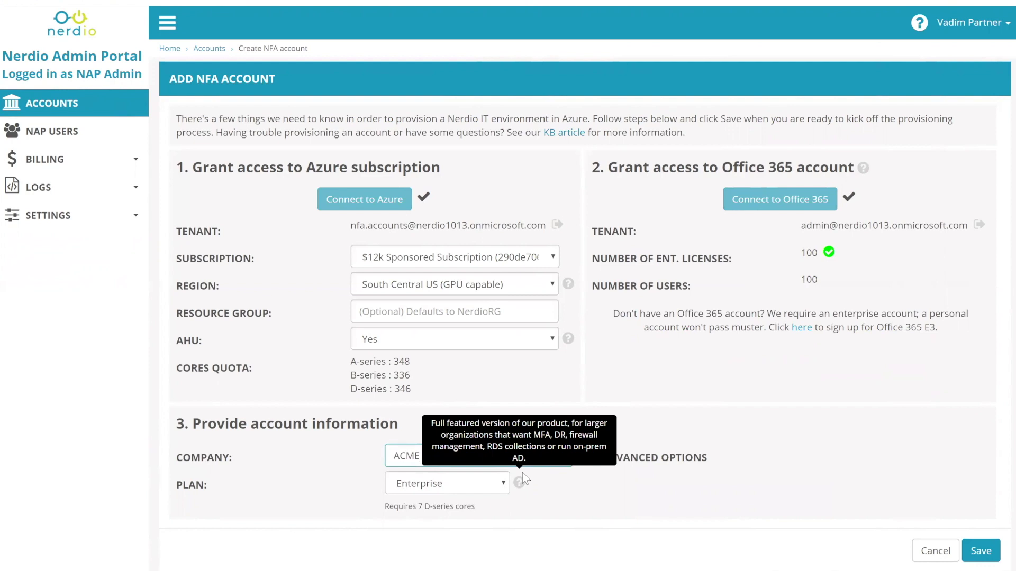
left_click_drag(418, 506, 447, 492)
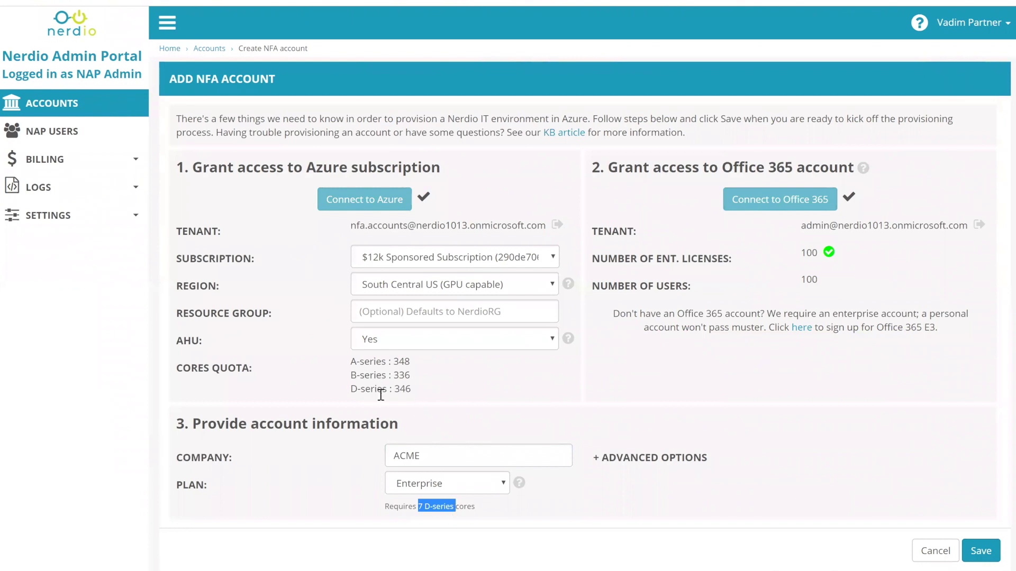
left_click_drag(409, 391, 394, 390)
left_click_drag(418, 506, 422, 506)
- Choose the Professional plan at the P25 tier for up to 25 users
left_click(430, 487)
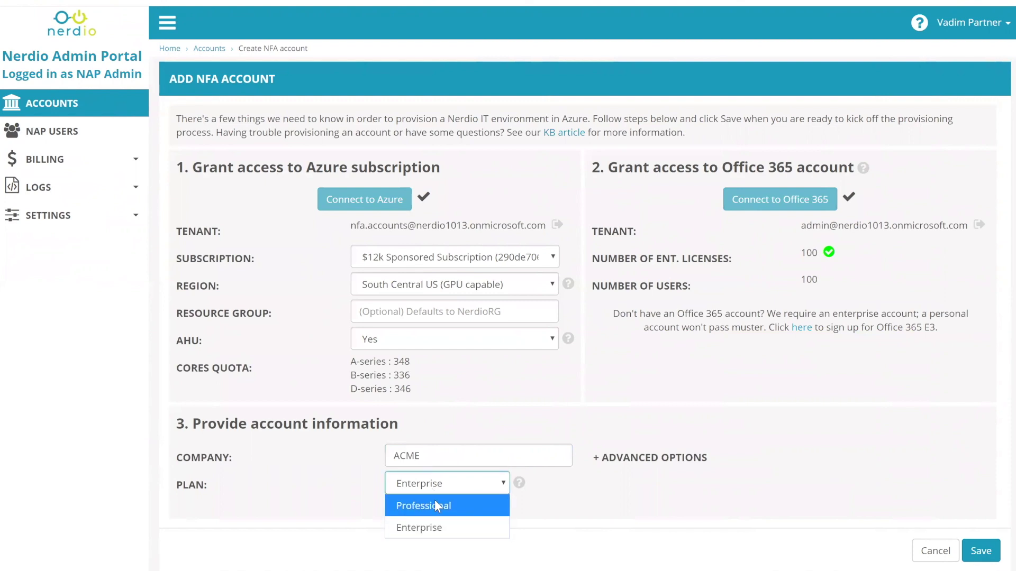
left_click(433, 502)
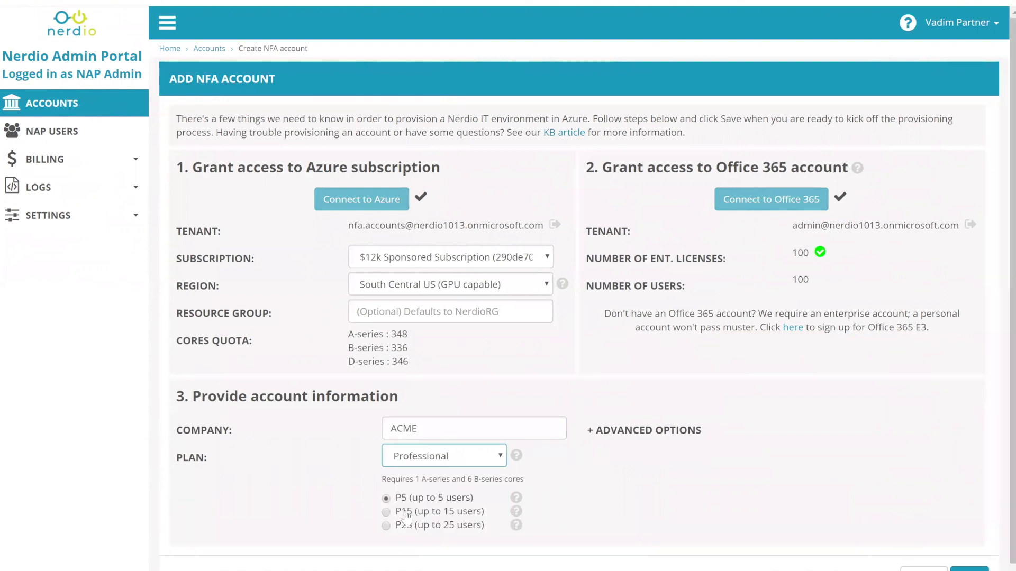
double_click(418, 480)
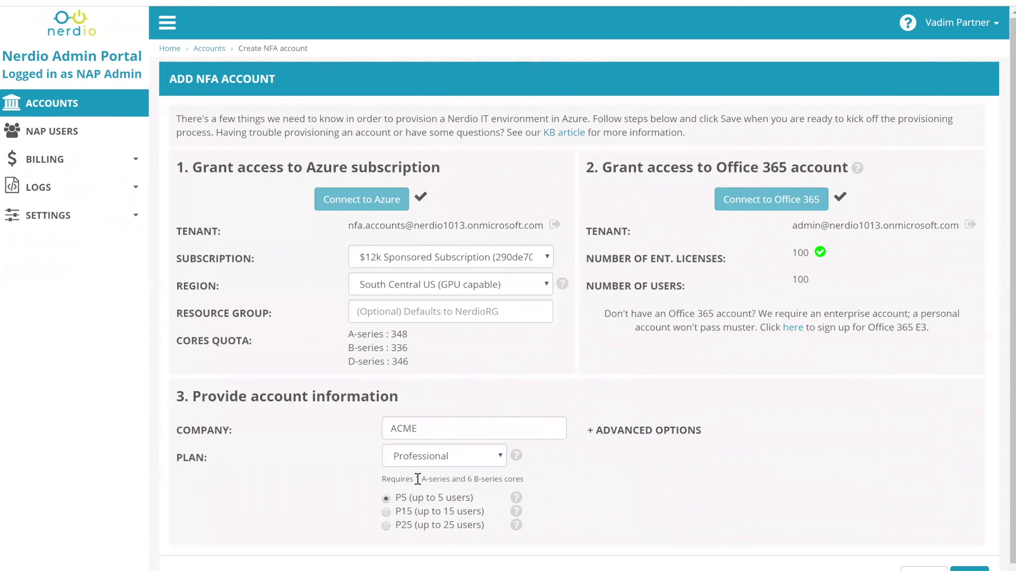
left_click_drag(481, 480, 468, 479)
left_click(392, 512)
left_click(392, 527)
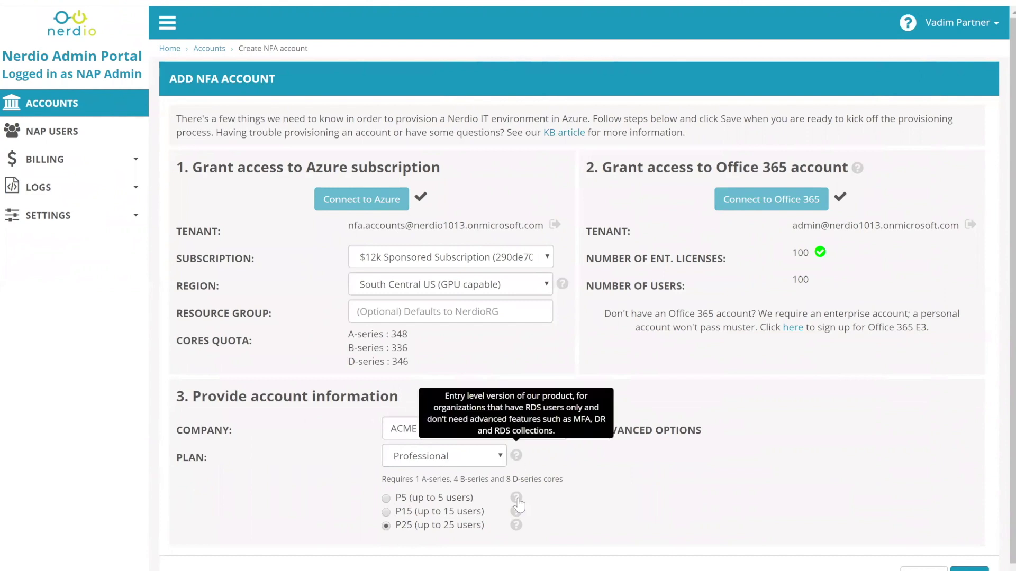
mouse_move(516, 532)
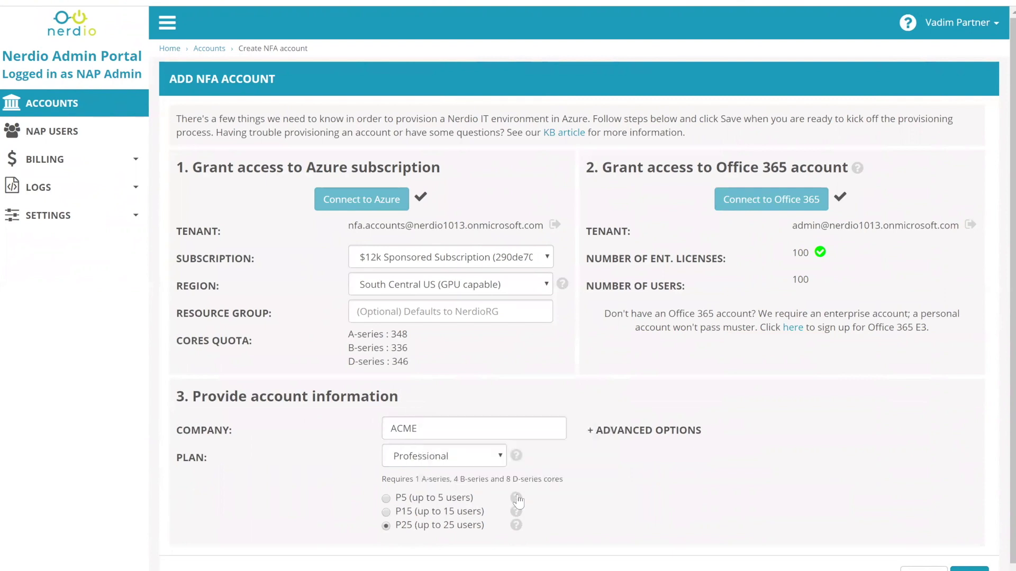
mouse_move(517, 502)
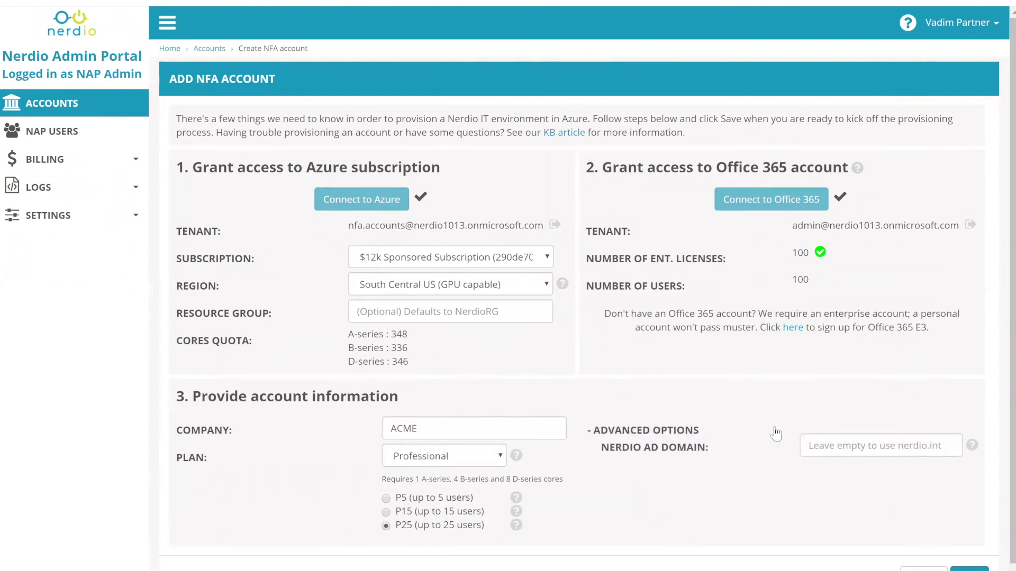
left_click(826, 447)
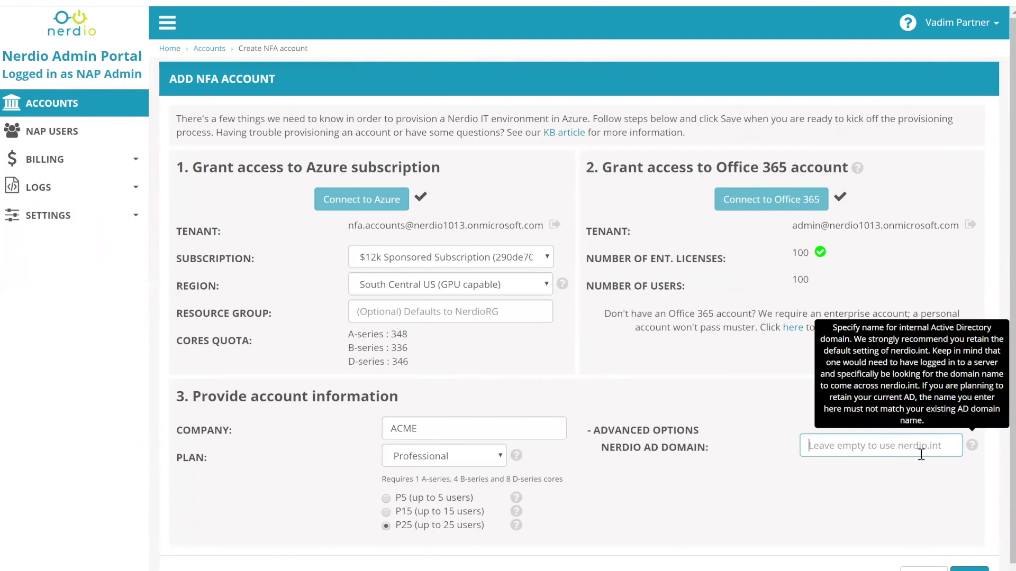
left_click(675, 433)
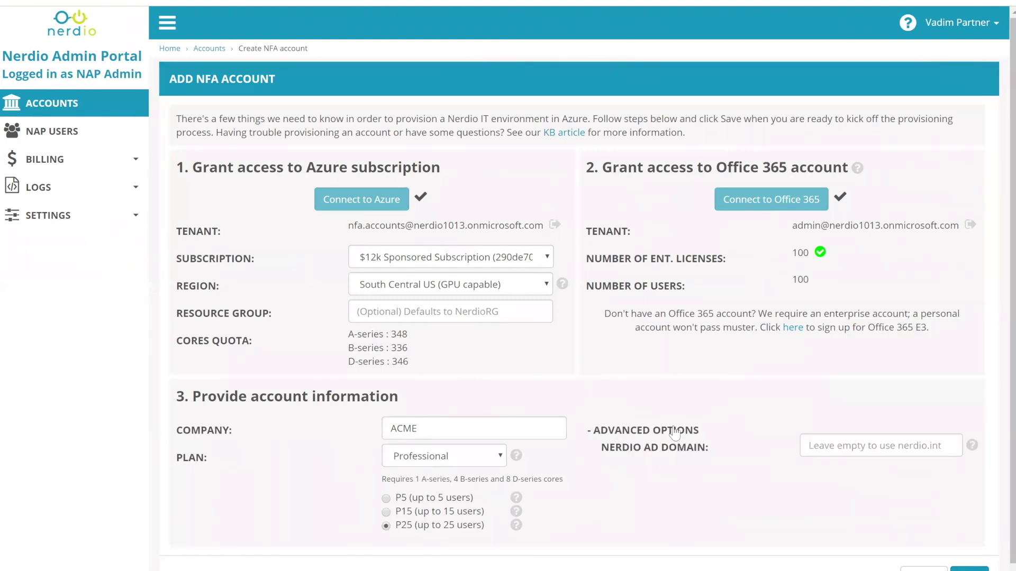
left_click(808, 443)
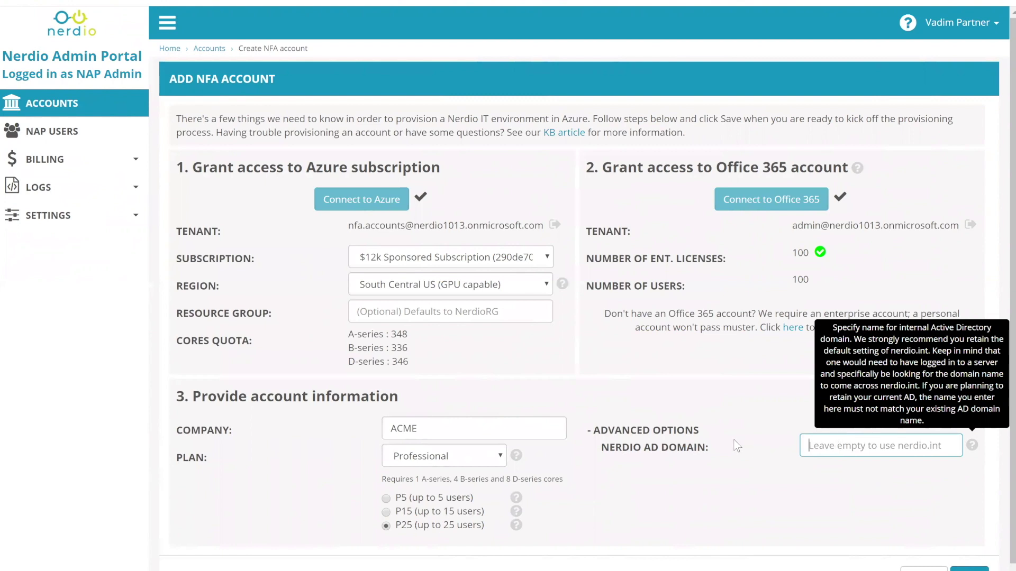
- Collapse the Advanced Options section of the Add NFA Account form
left_click(681, 433)
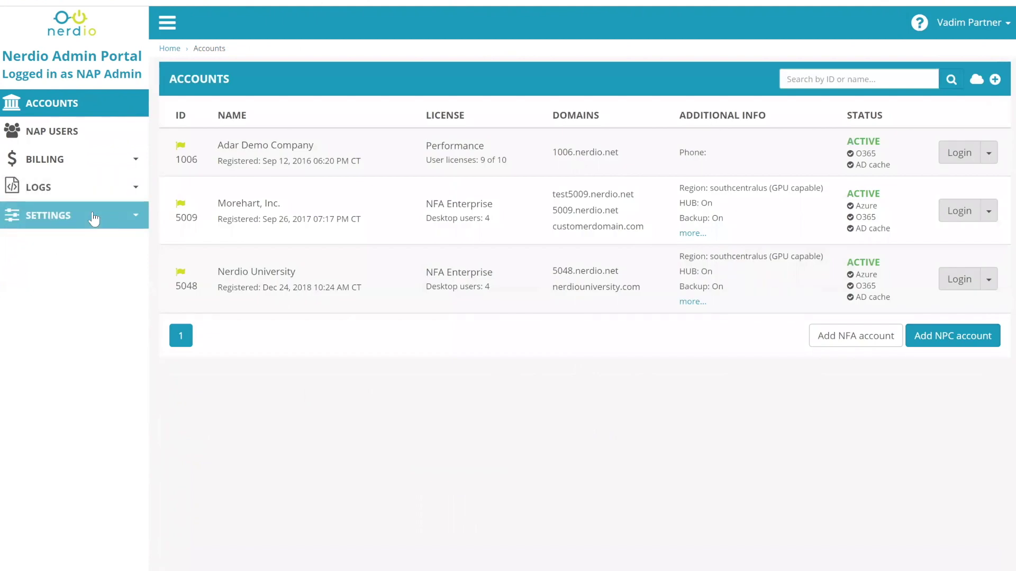
- Bring up the Provisioning tasks log under LOGS
left_click(94, 217)
left_click(72, 194)
left_click(63, 208)
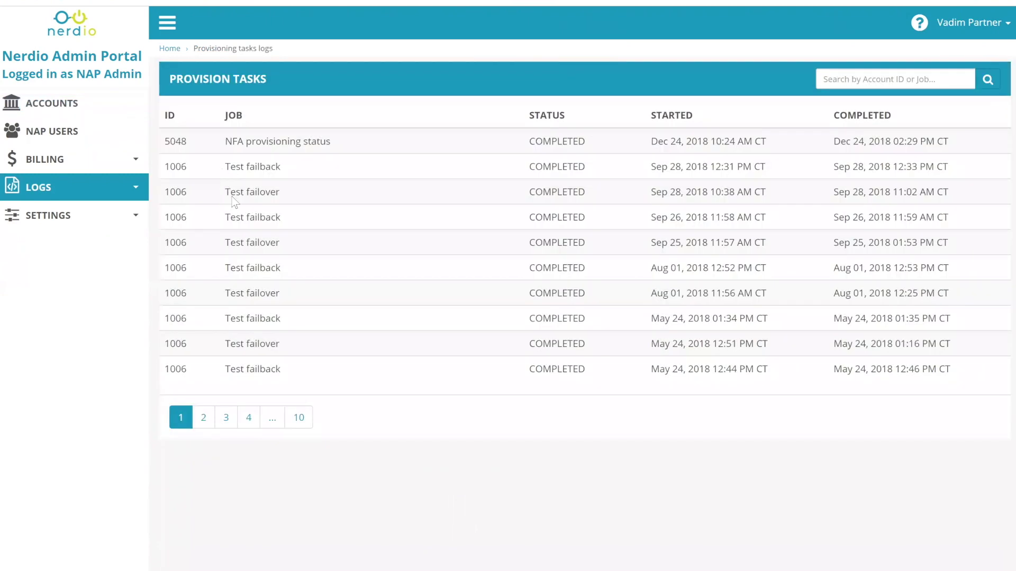
left_click(40, 195)
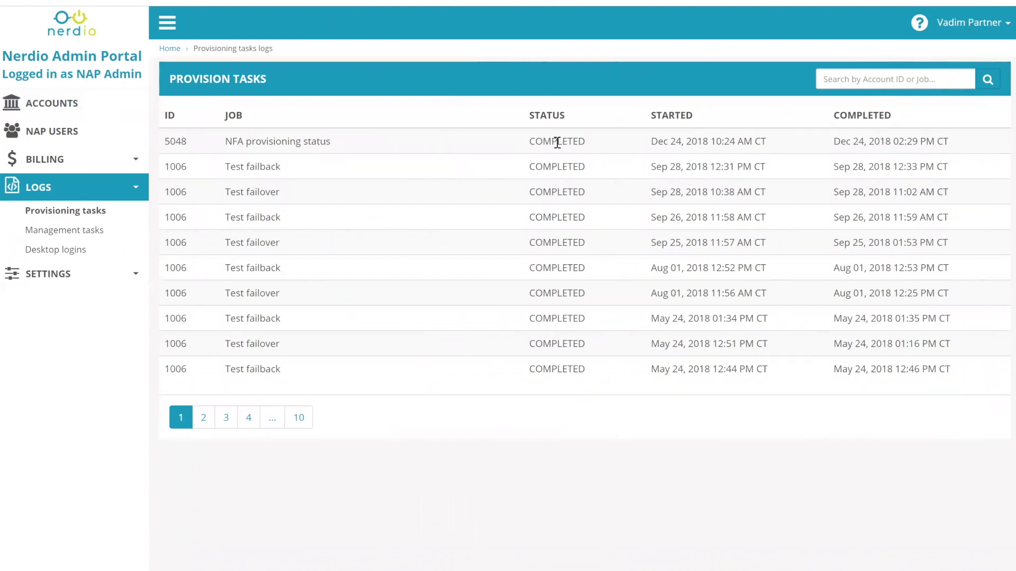
- Highlight the completed 5048 entry and Nerdio University's registration date, and log into that account
left_click_drag(711, 141, 948, 141)
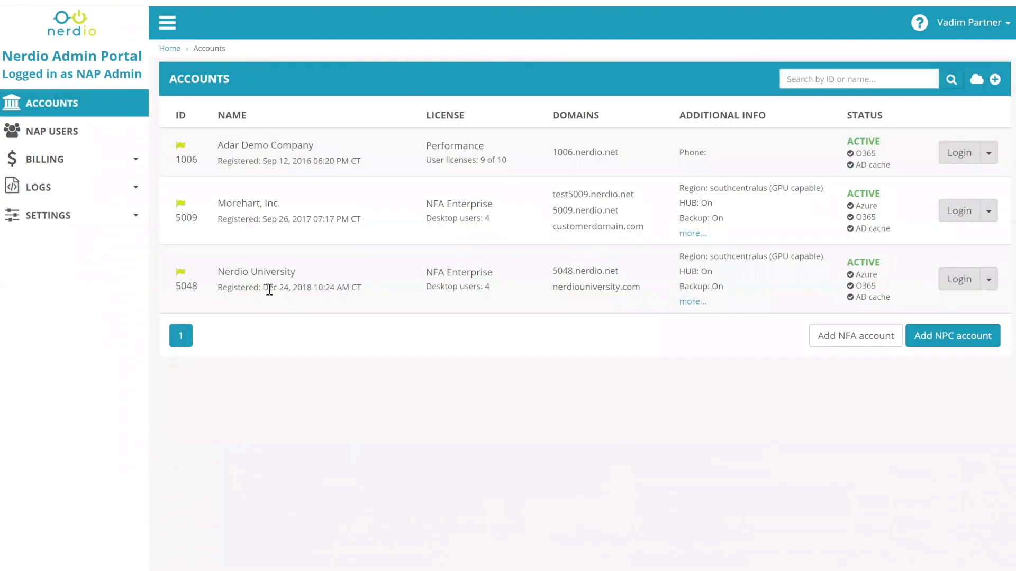
left_click_drag(264, 288, 290, 287)
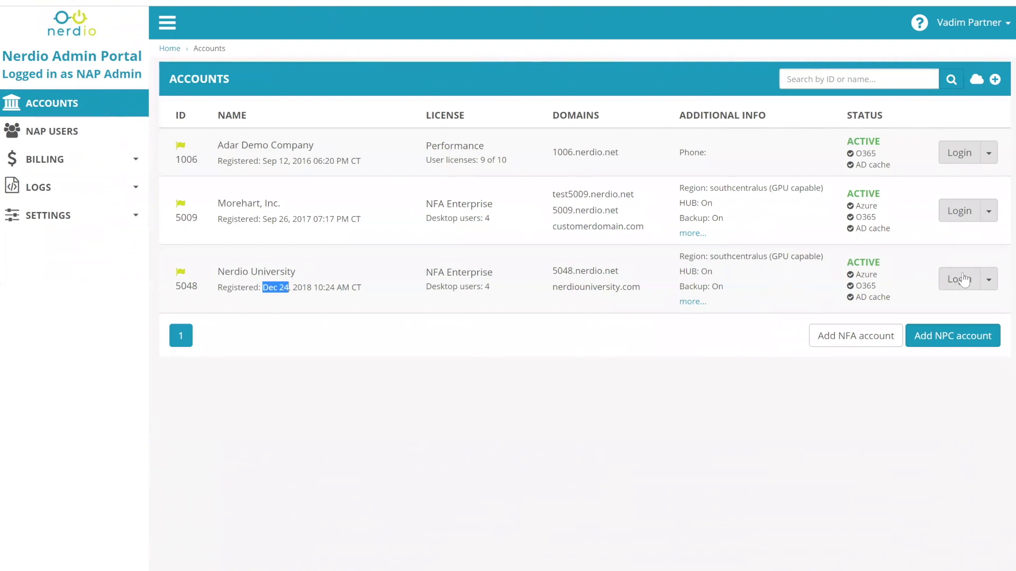
left_click(949, 281)
- Open the account's Provisioning tasks log and highlight the Private network task row
left_click(57, 449)
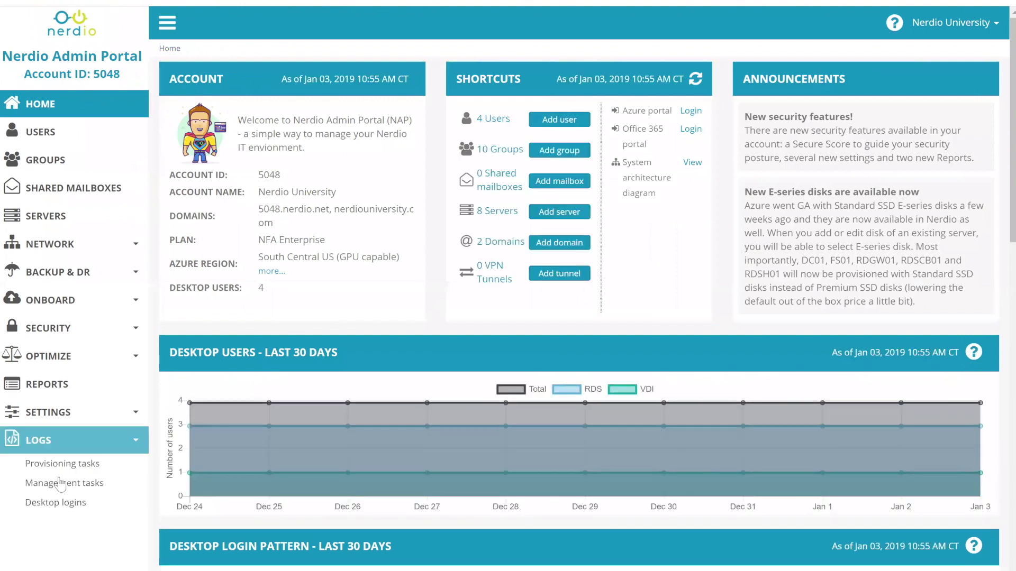
left_click(48, 460)
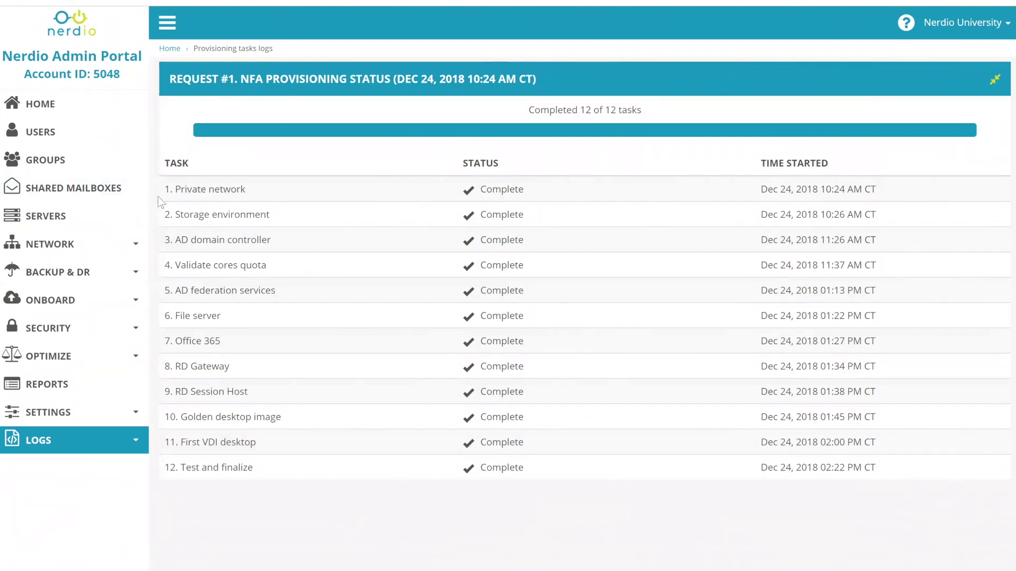
left_click_drag(173, 190, 877, 194)
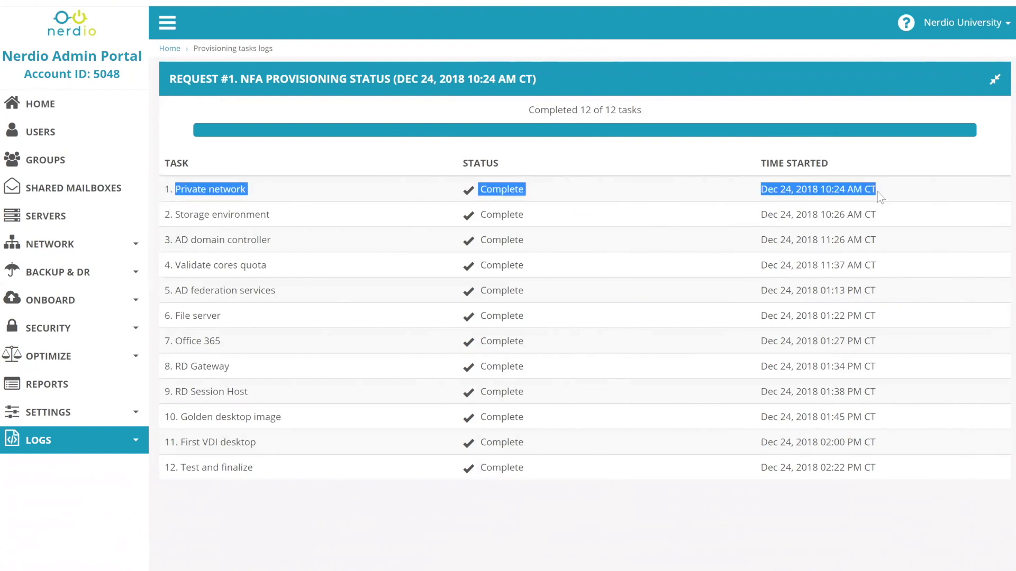
left_click_drag(880, 198, 849, 191)
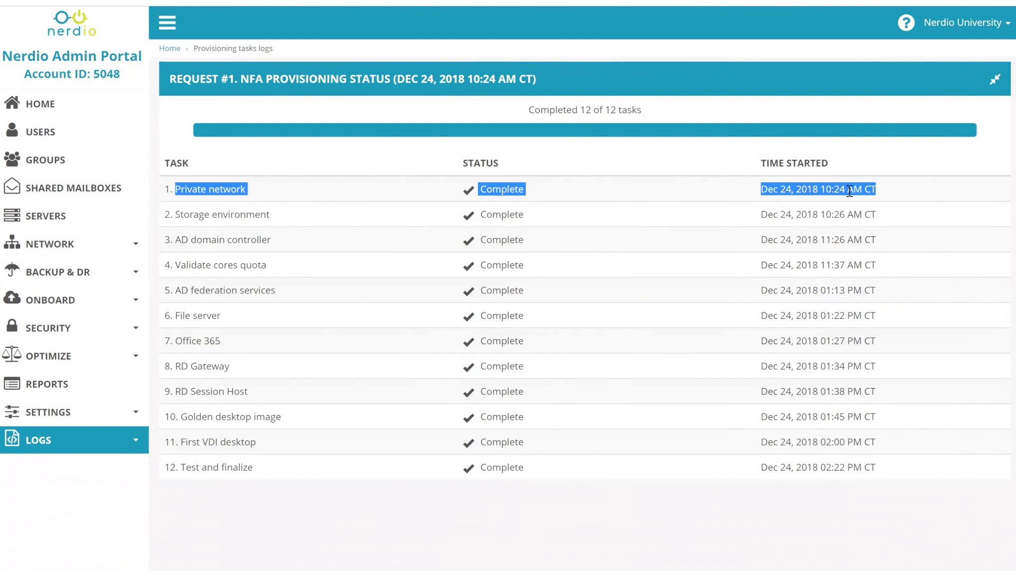
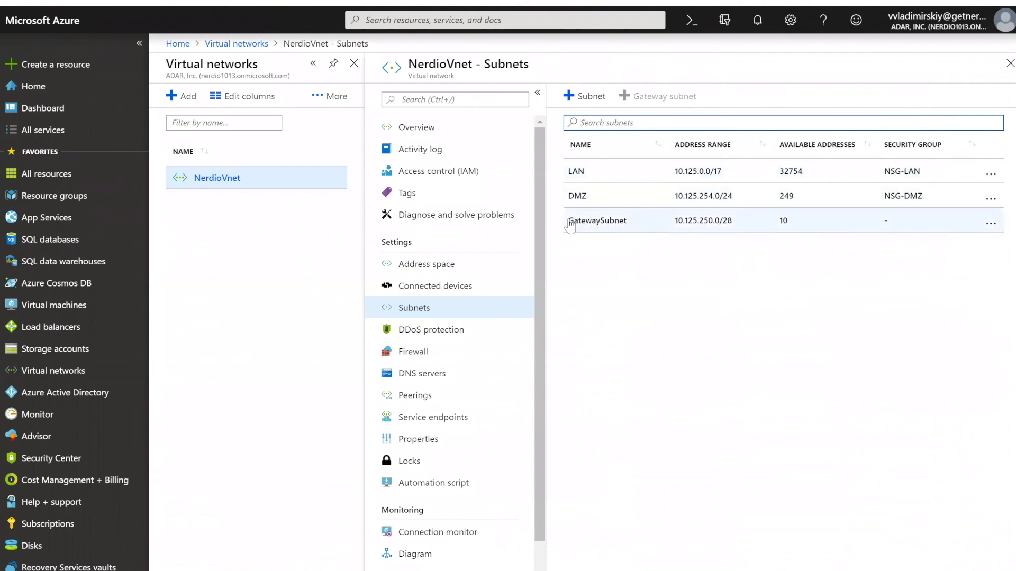
- Highlight the GatewaySubnet row, then view NerdioVnet's DNS servers (Custom, 10.125.1.10)
left_click_drag(569, 225, 797, 233)
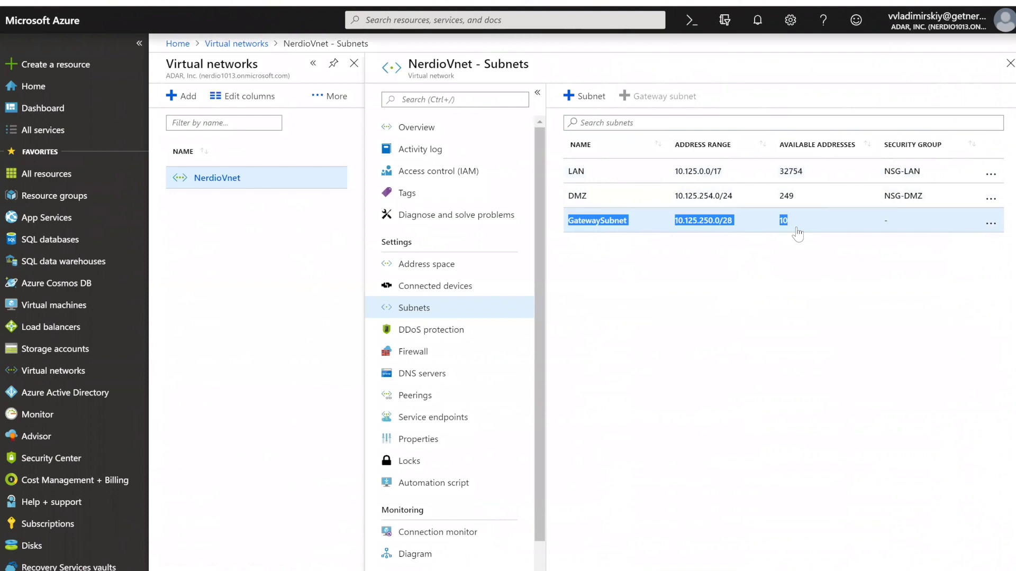
left_click_drag(797, 233, 797, 303)
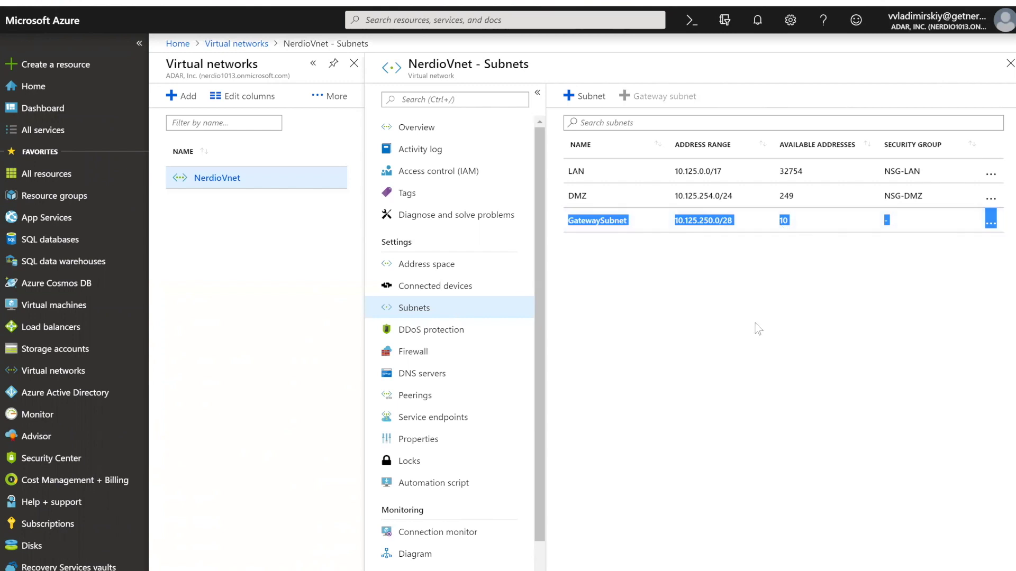
left_click(743, 294)
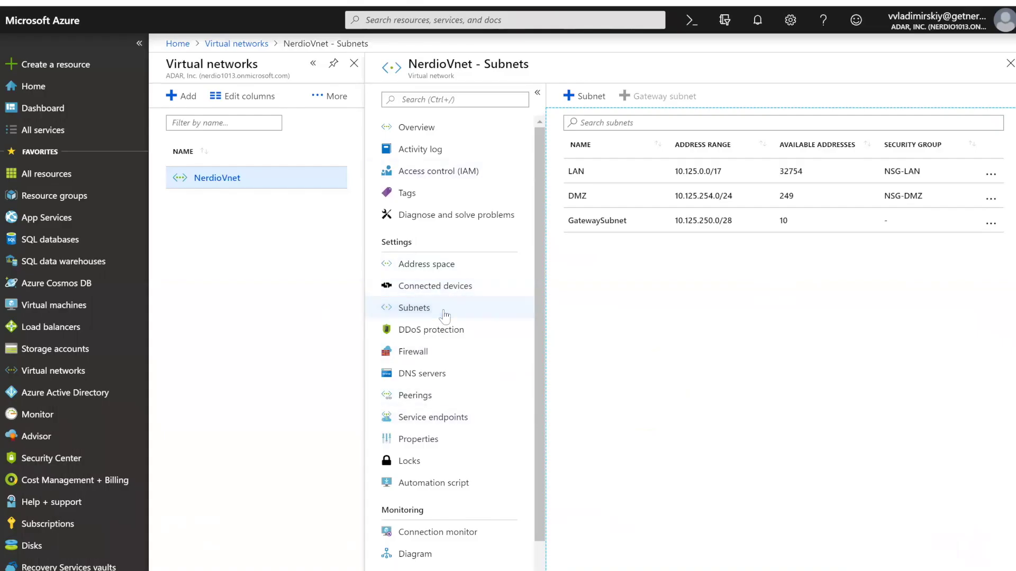
left_click(424, 373)
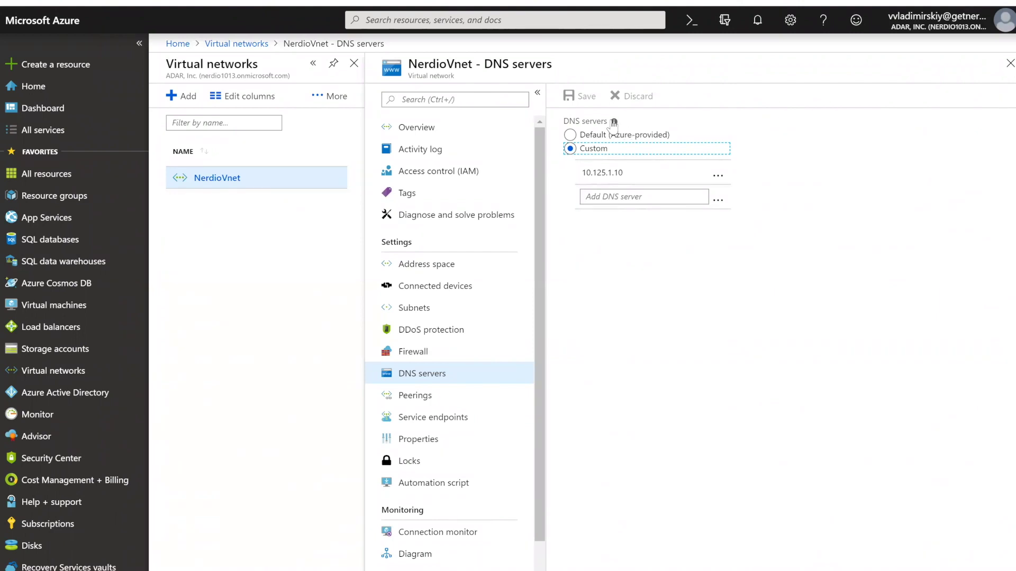
- Highlight the custom DNS address 10.125.1.10, then go back to NerdioVnet's Subnets list
mouse_move(616, 125)
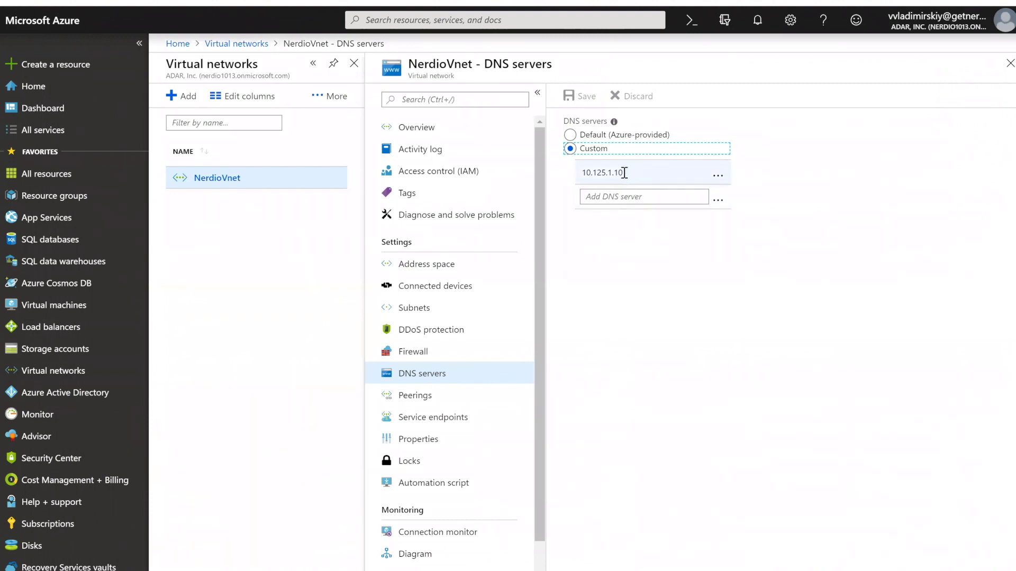
left_click_drag(624, 173, 552, 135)
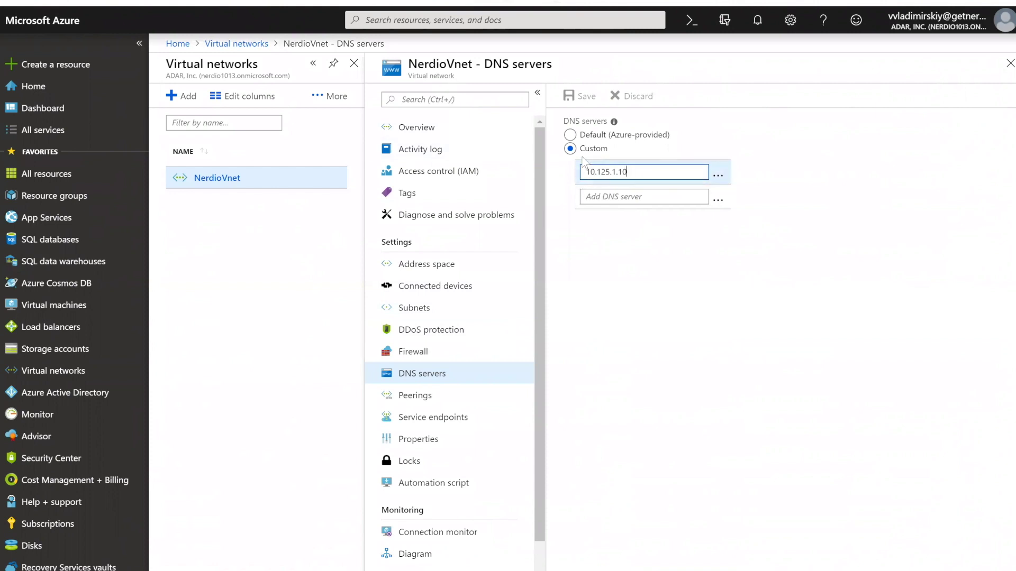
left_click(409, 308)
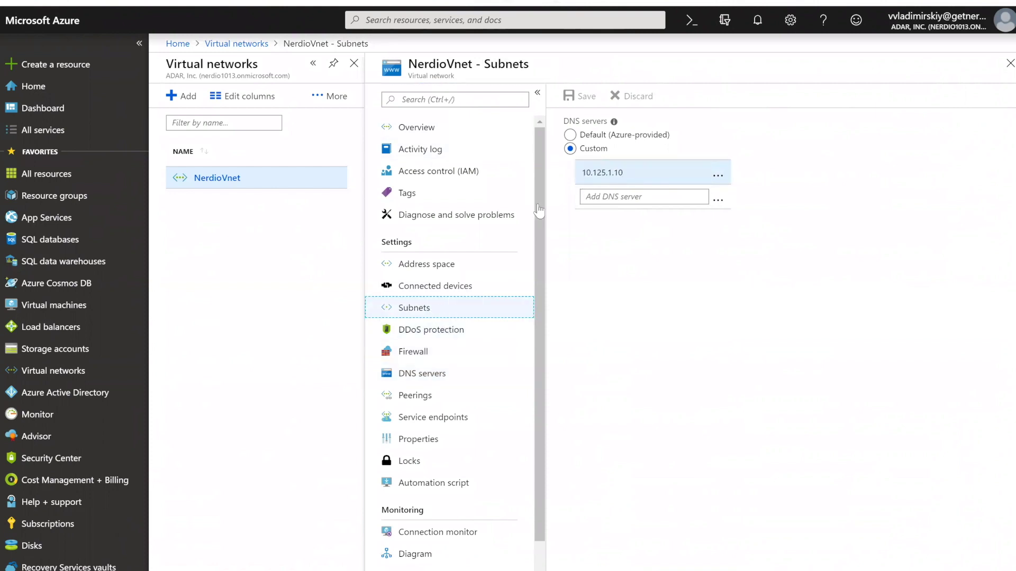
- Inspect the LAN subnet (10.125.0.0/17, NSG-LAN), then return to the NerdioVnet - Subnets list
left_click(581, 173)
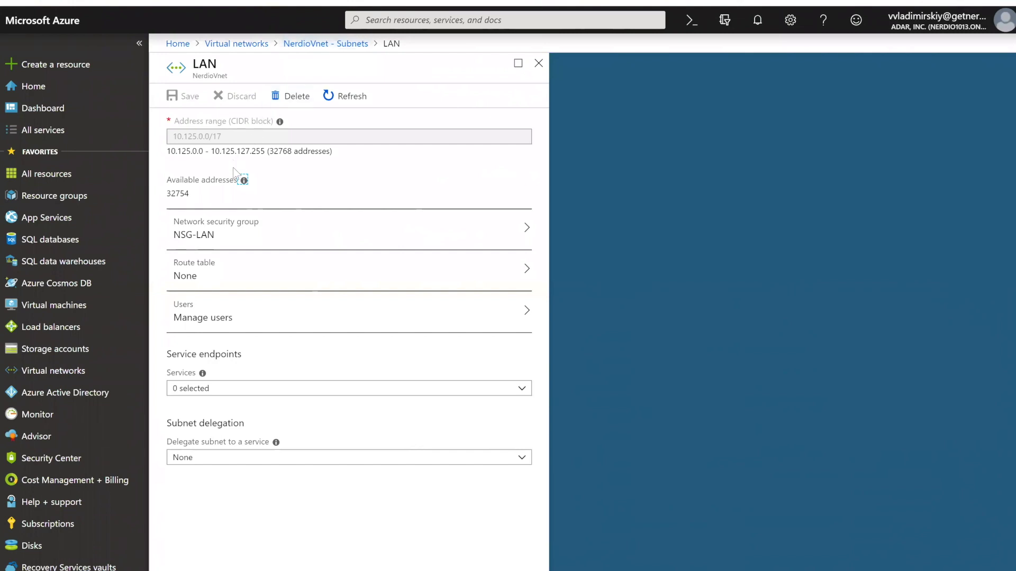
left_click(297, 45)
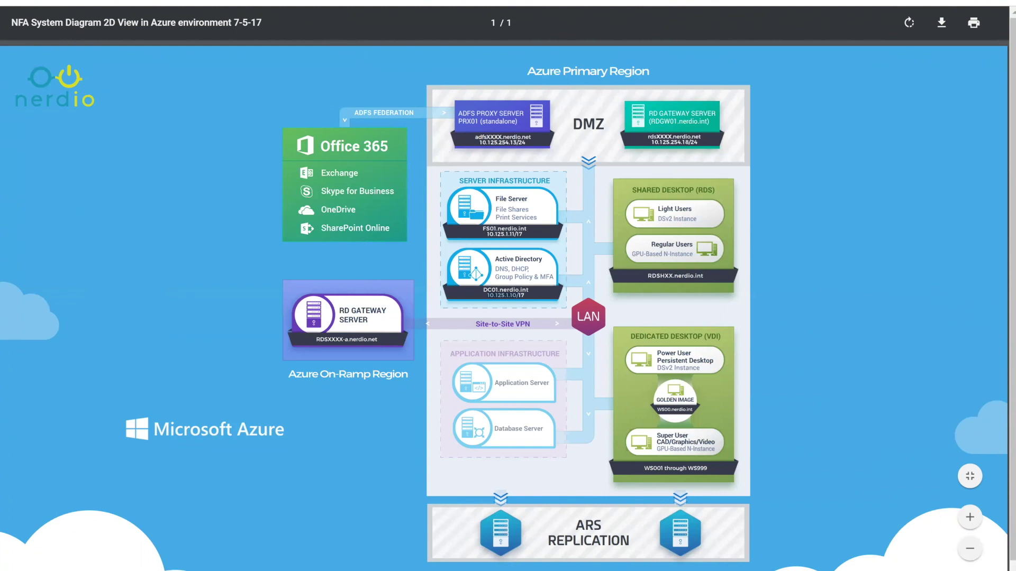
- Leave the NFA System Diagram PDF and return to NerdioVnet's Subnets page in Azure
key("alt+Tab")
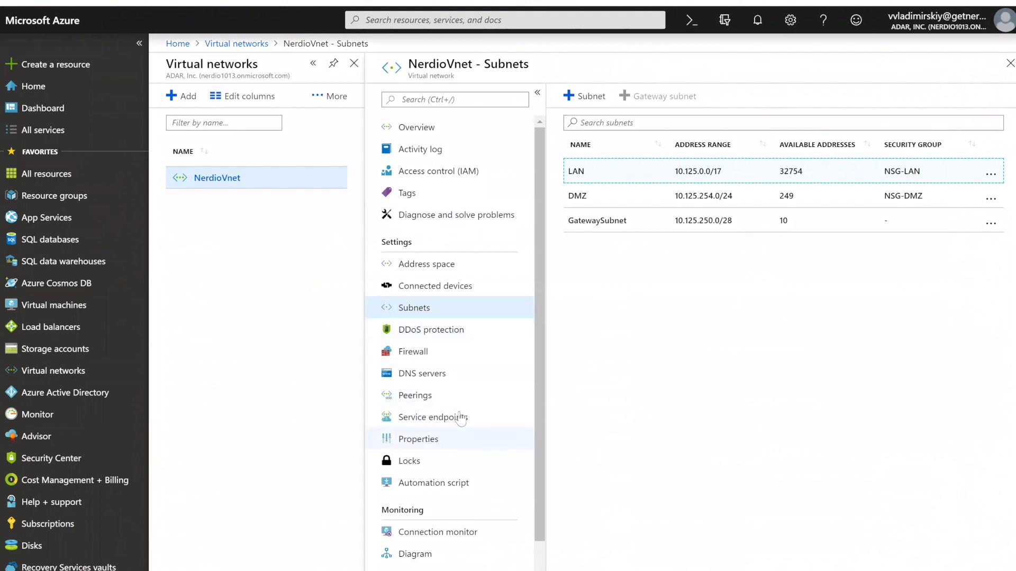
- Filter All services by 'networ' and show Network security groups (NSG-DMZ, NSG-LAN in both groups)
scroll(481, 450, "down", 1)
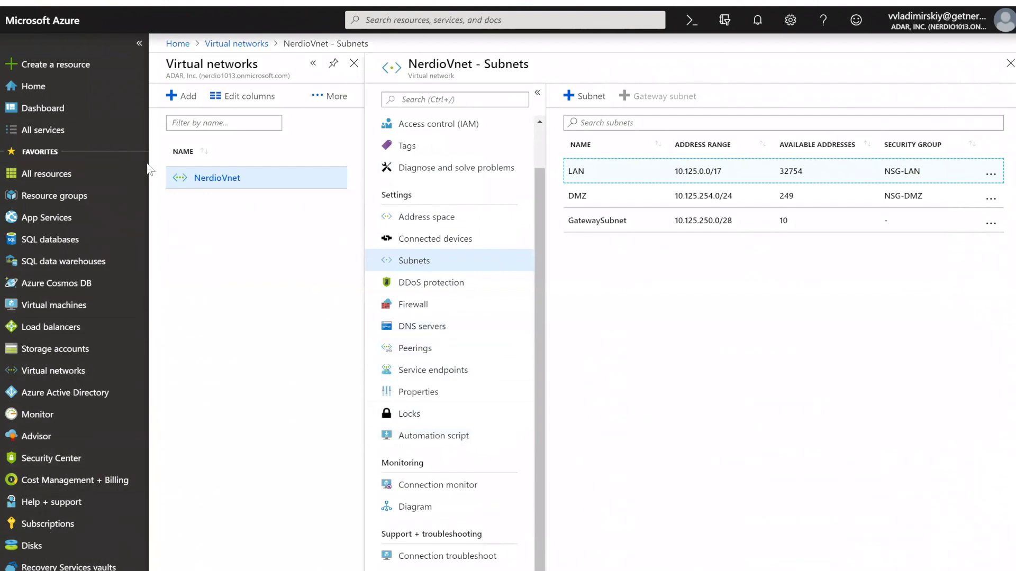
left_click(62, 129)
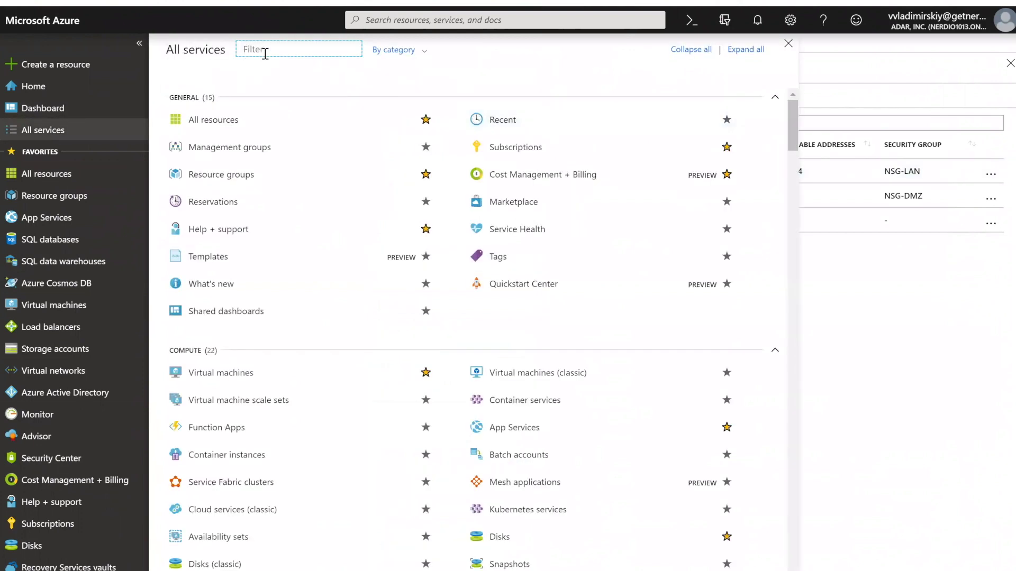
type("network se")
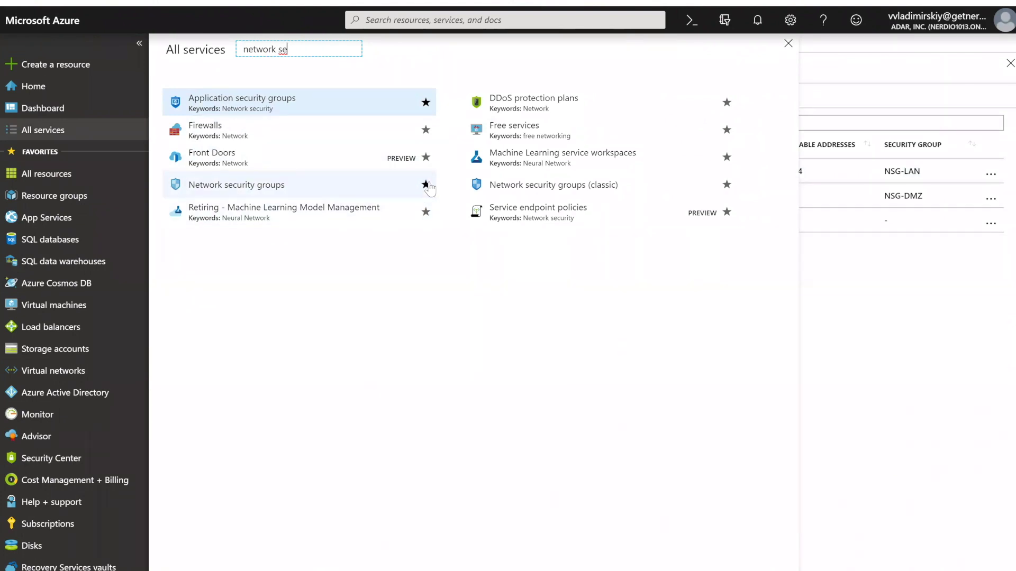
left_click(352, 194)
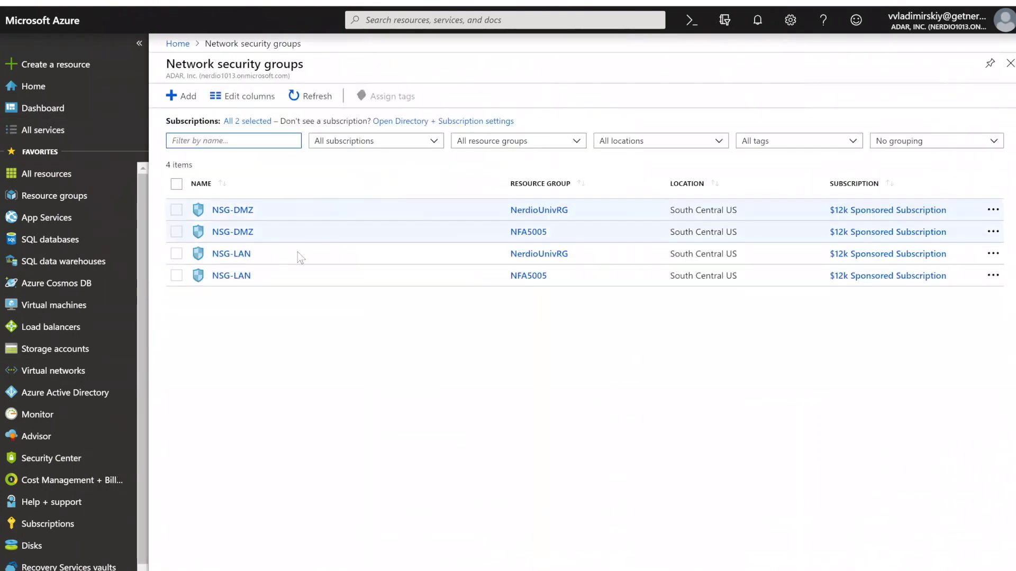
left_click(575, 142)
left_click(463, 185)
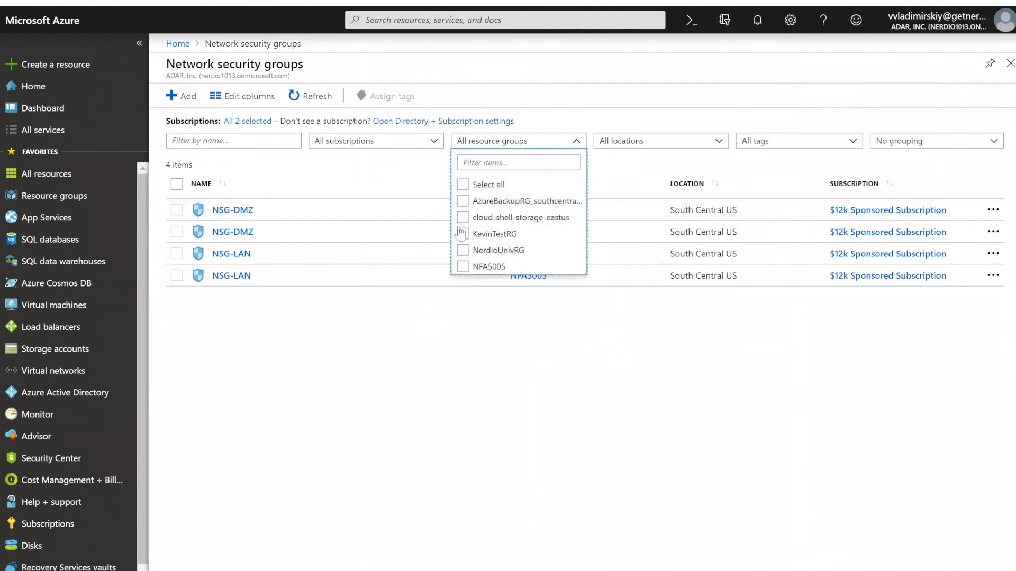
left_click(463, 251)
left_click(339, 329)
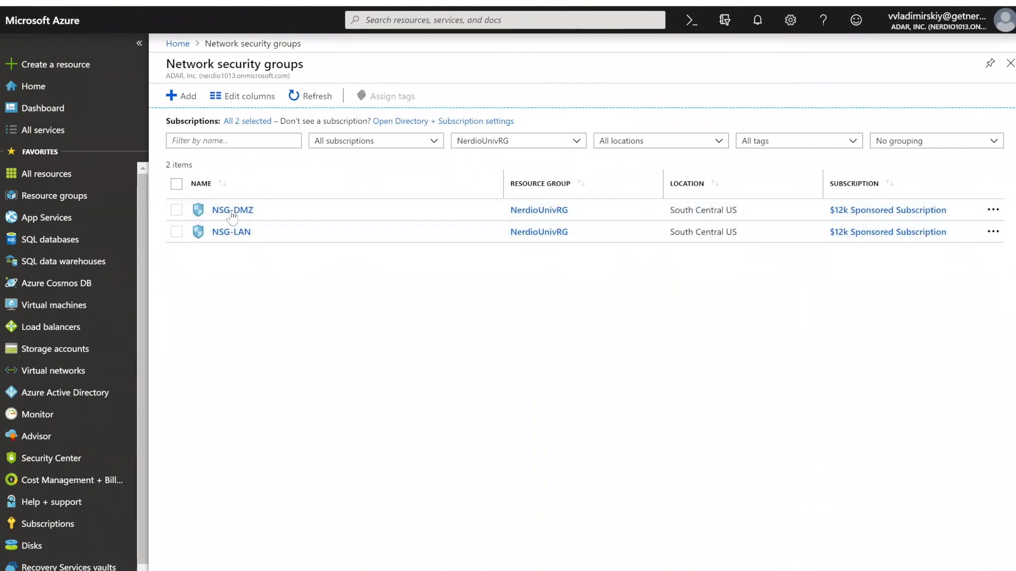
left_click(232, 234)
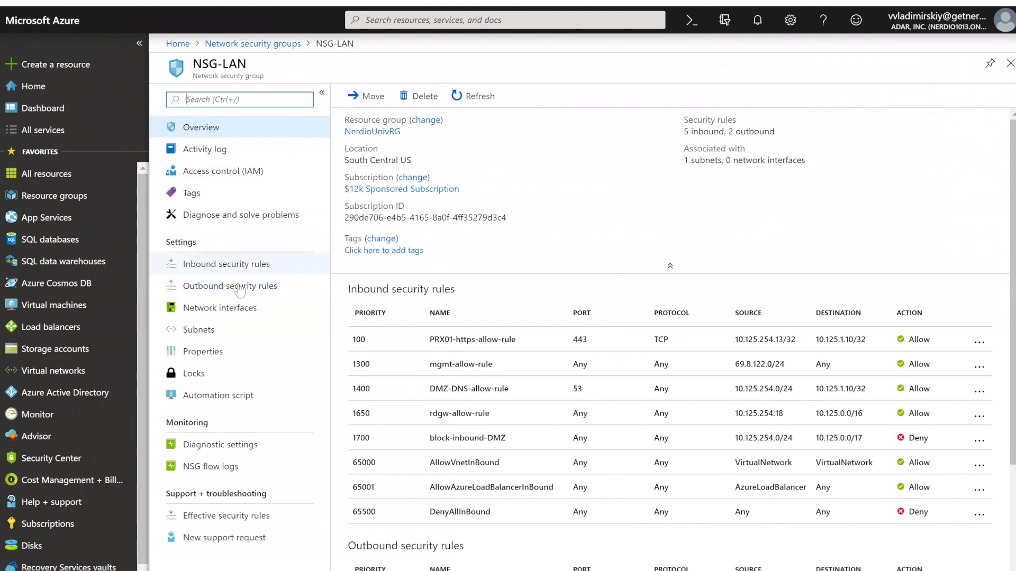
scroll(555, 325, "down", 3)
scroll(498, 274, "up", 3)
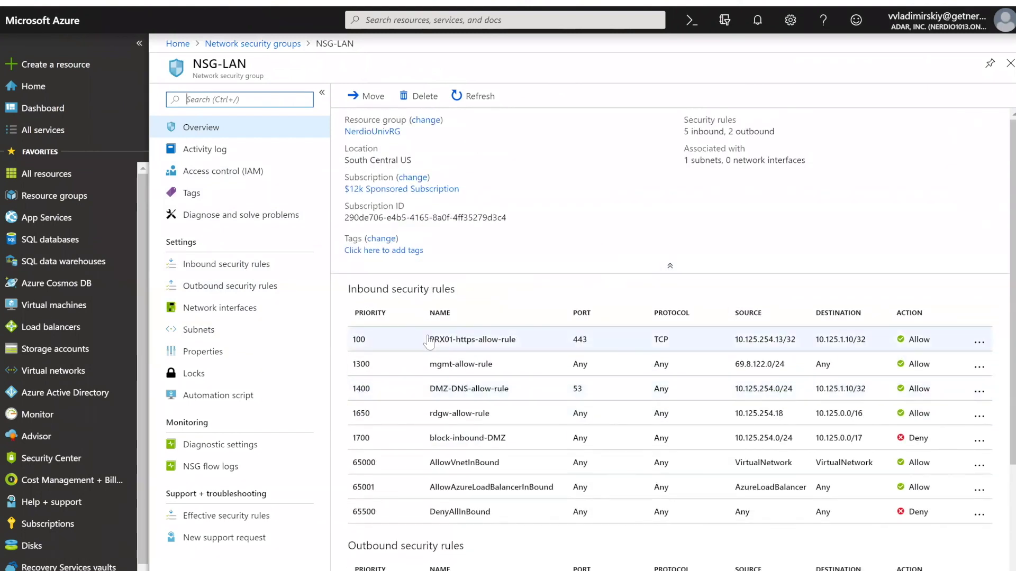
scroll(389, 238, "down", 2)
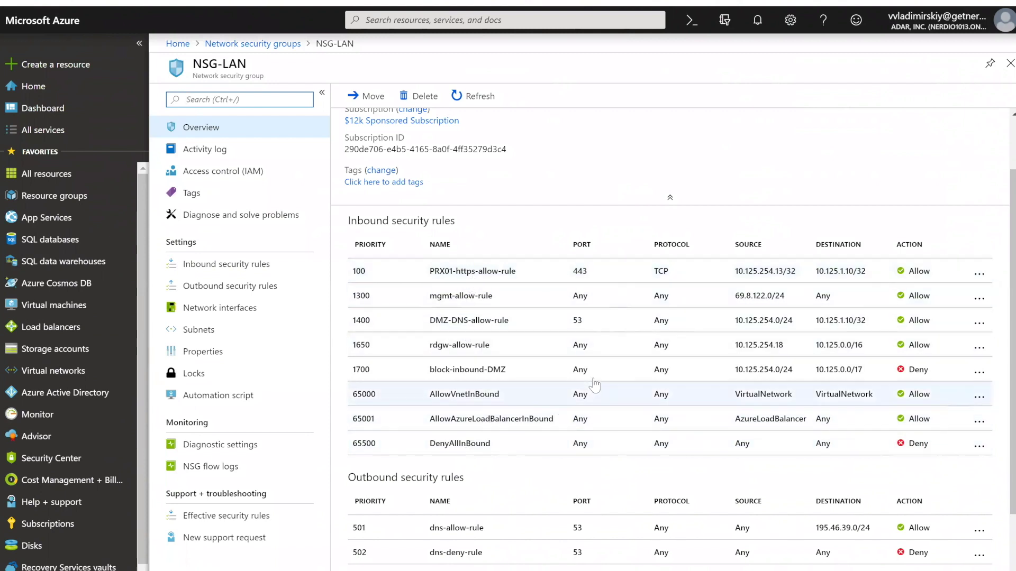
scroll(555, 440, "down", 2)
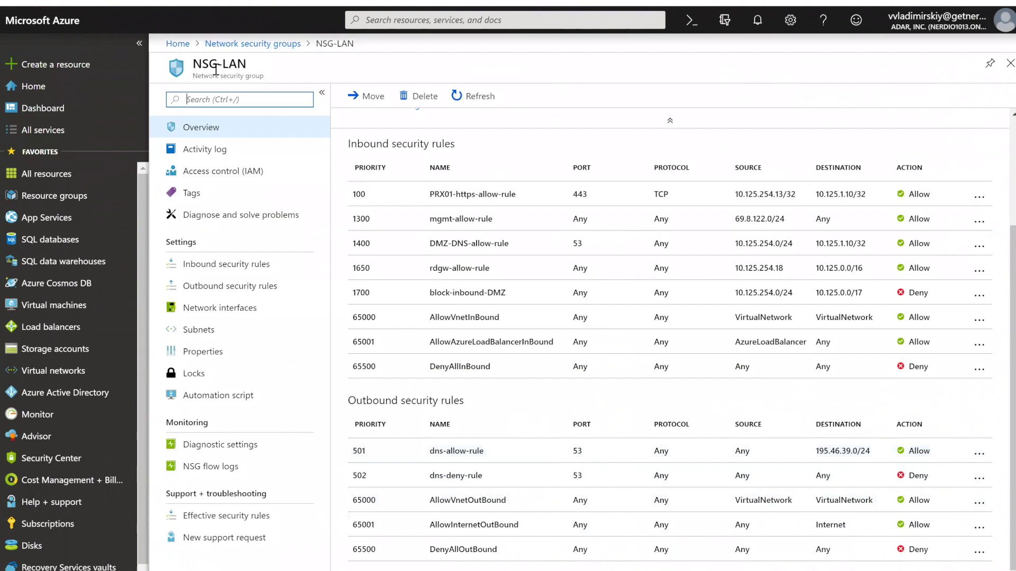
- Open the NSG-DMZ network security group and scroll down to its rules
left_click(246, 44)
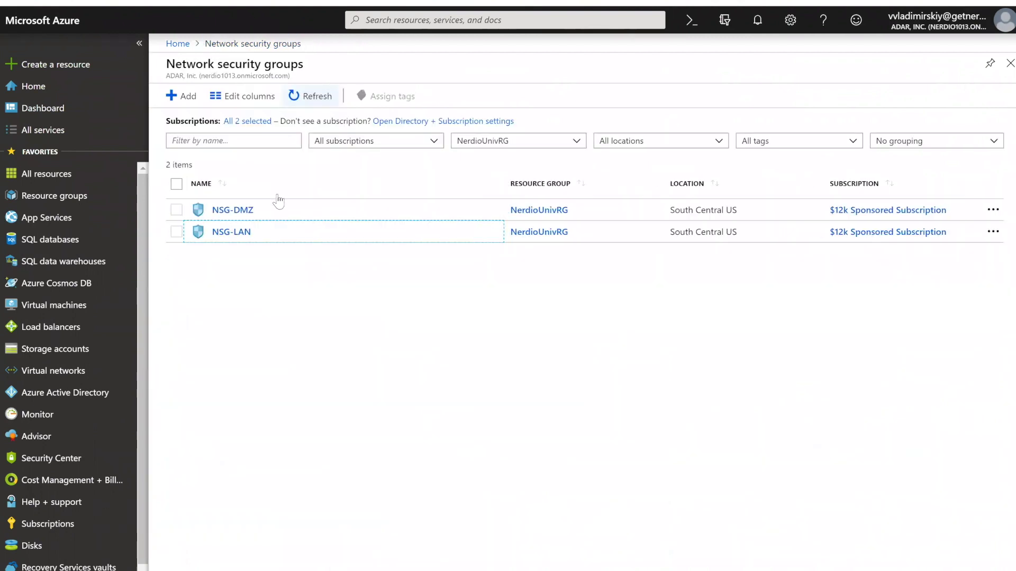
left_click(236, 210)
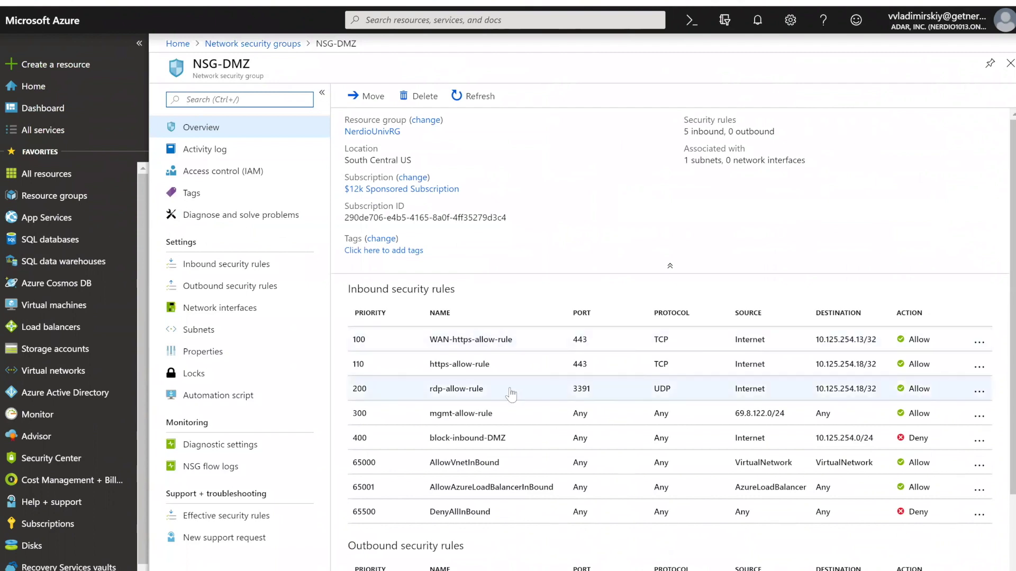
scroll(478, 299, "down", 2)
scroll(478, 299, "down", 1)
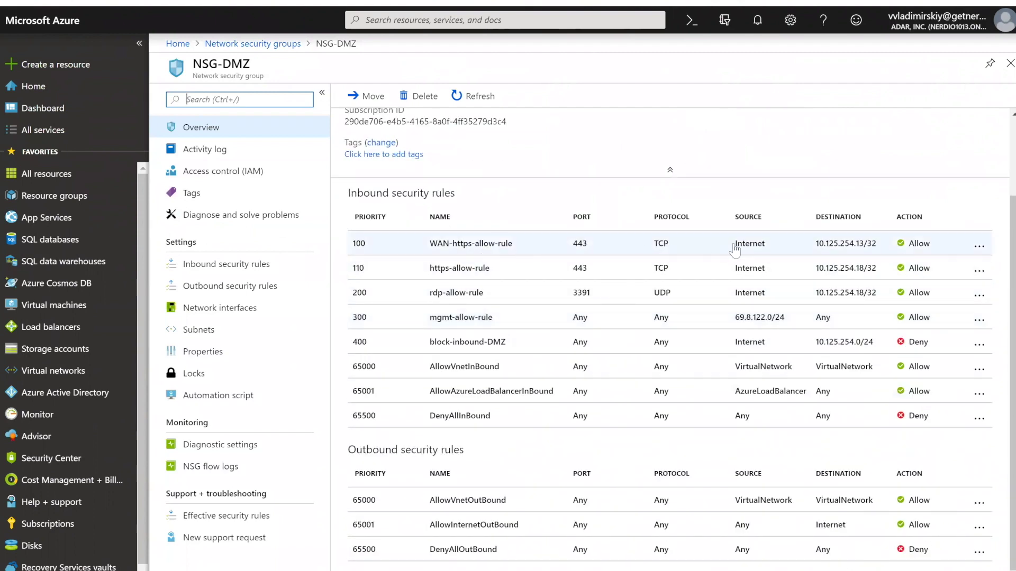
- Highlight the Internet sources and the 254 subnet destinations of DMZ inbound rules 100 and 110
left_click_drag(735, 245, 765, 245)
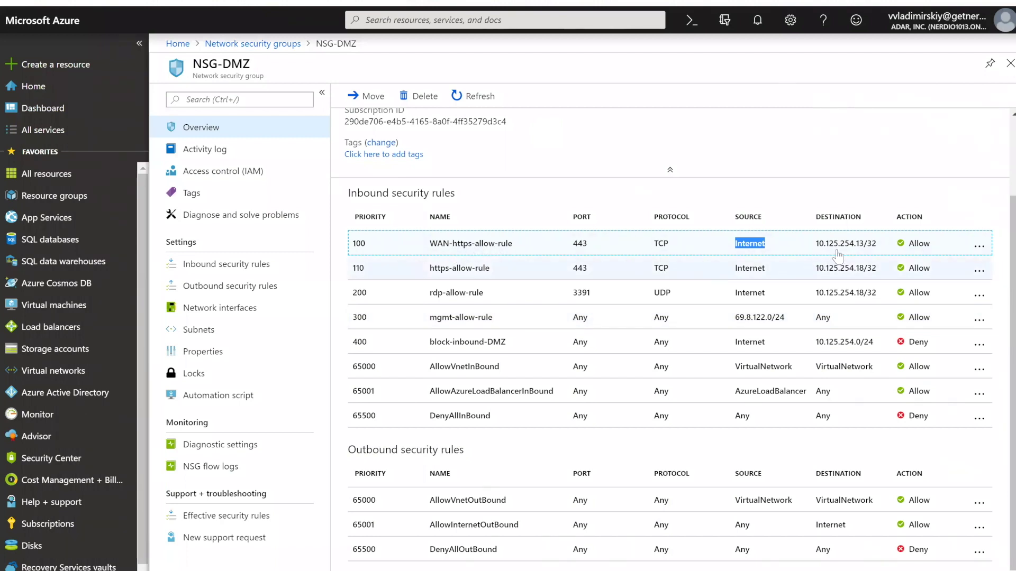
left_click_drag(839, 245, 856, 250)
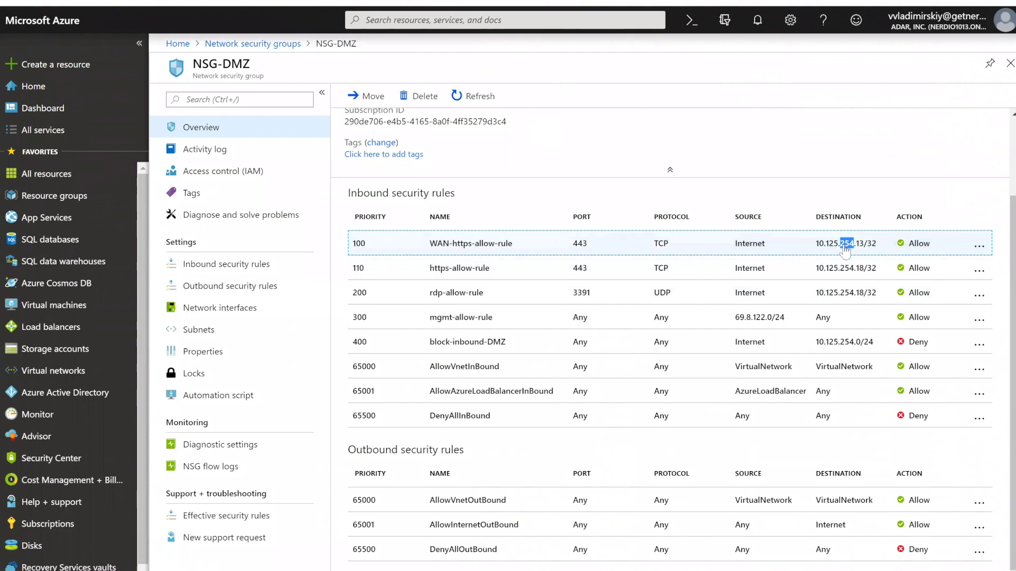
left_click(836, 273)
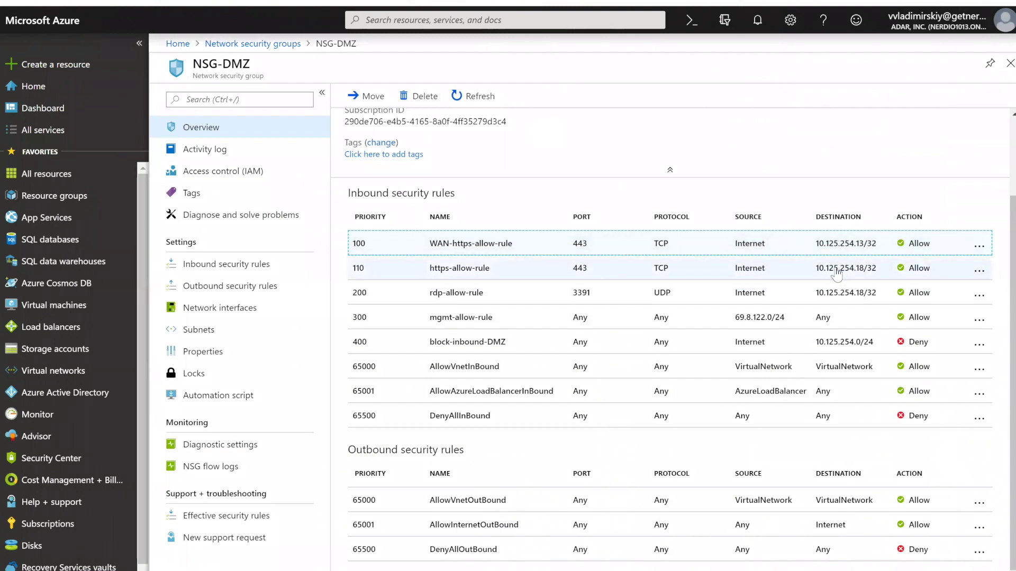
left_click_drag(840, 270, 854, 298)
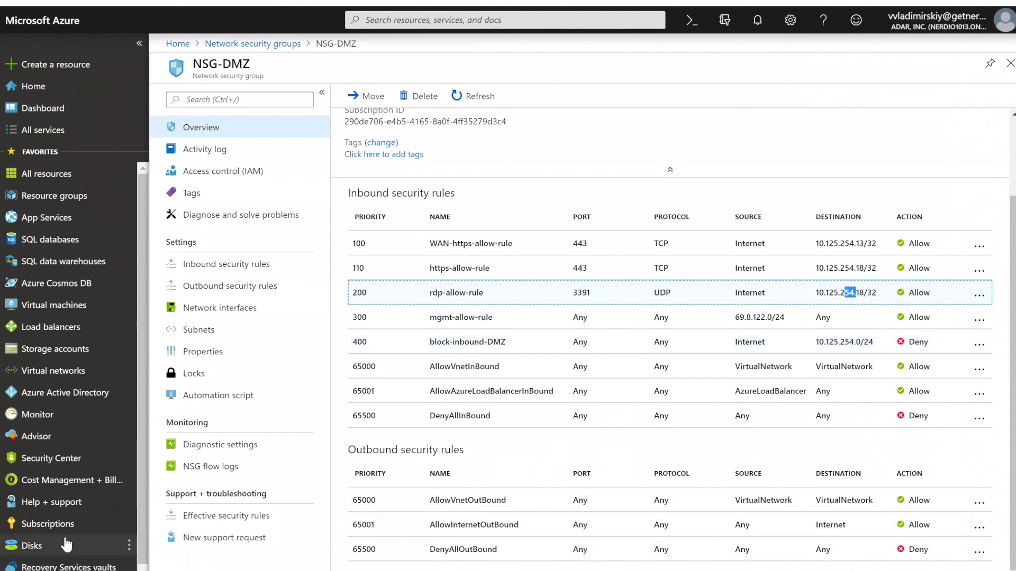
scroll(81, 455, "down", 1)
- Open the first NerdioVnet from Virtual networks and list its LAN, DMZ and GatewaySubnet subnets
left_click(58, 351)
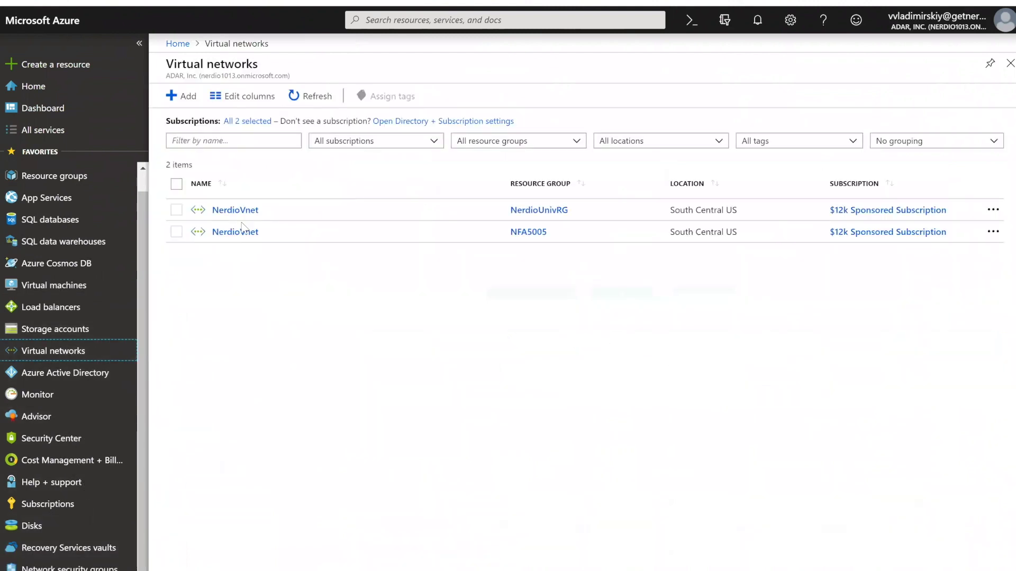
left_click(236, 210)
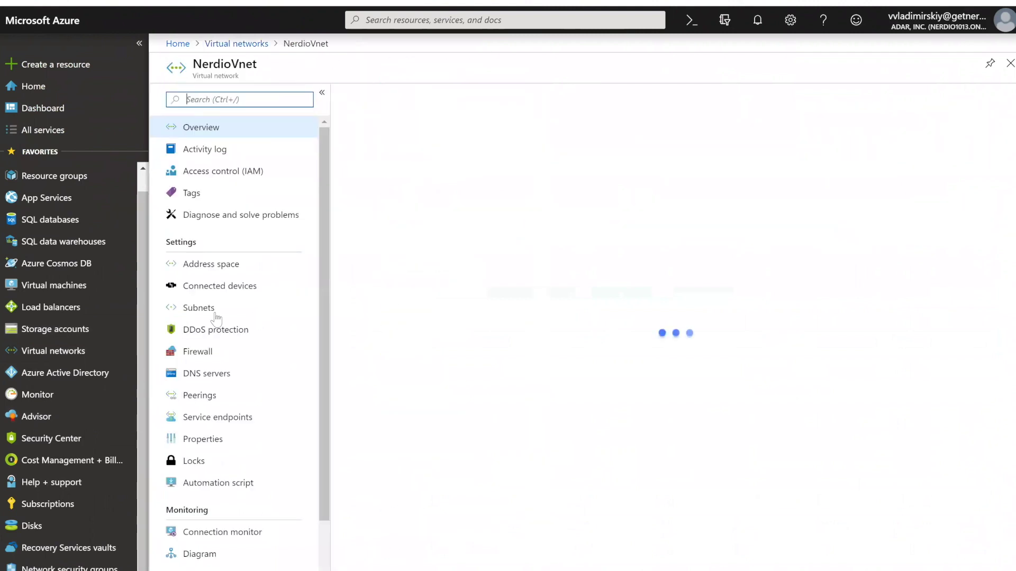
left_click(210, 309)
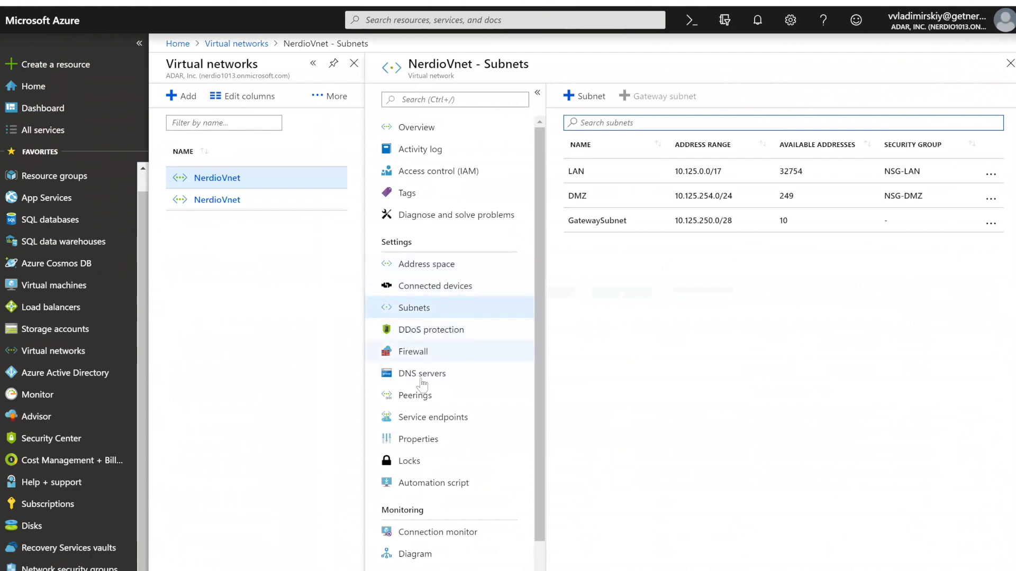
scroll(433, 388, "down", 1)
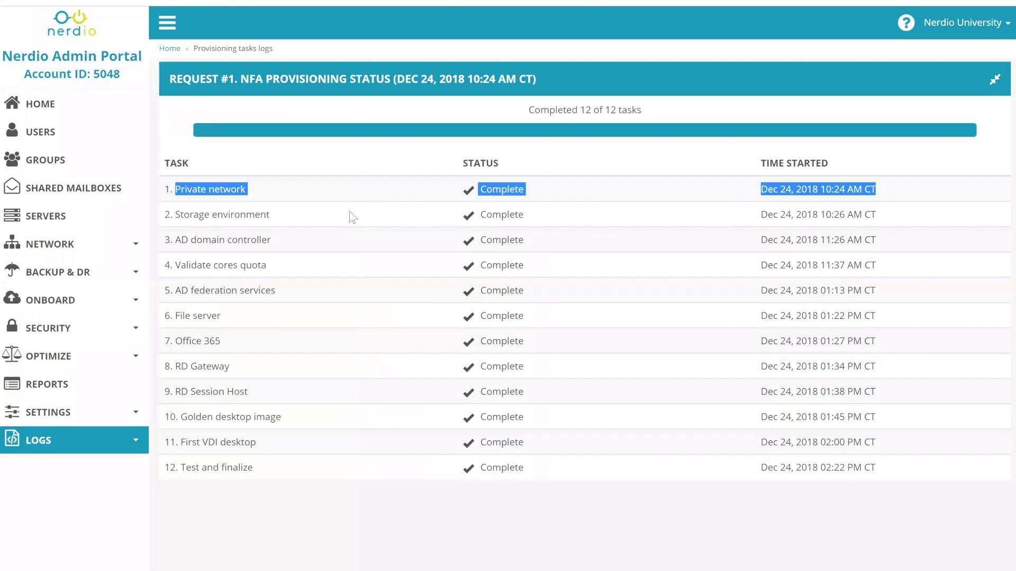
left_click(490, 197)
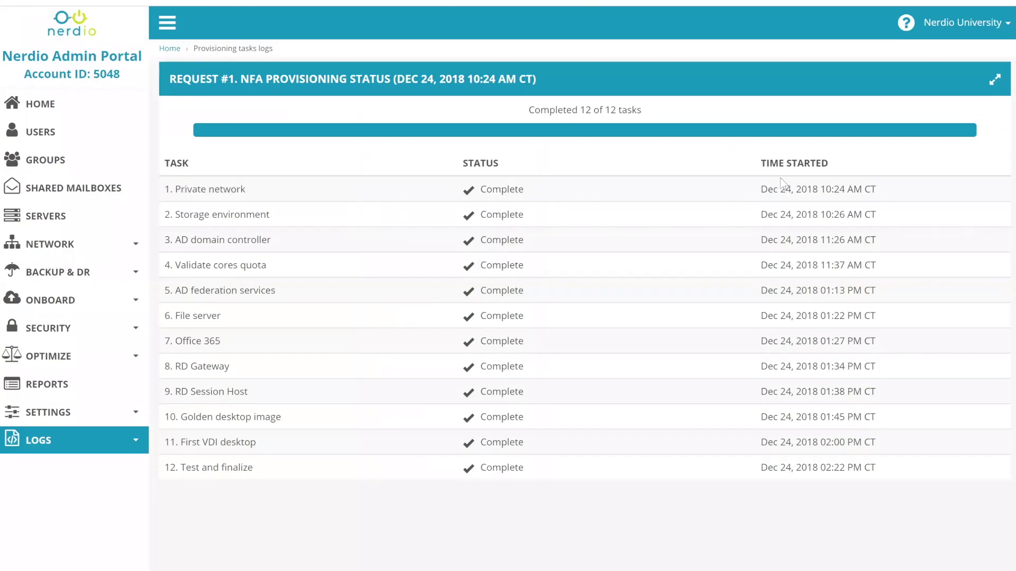
left_click_drag(877, 189, 834, 190)
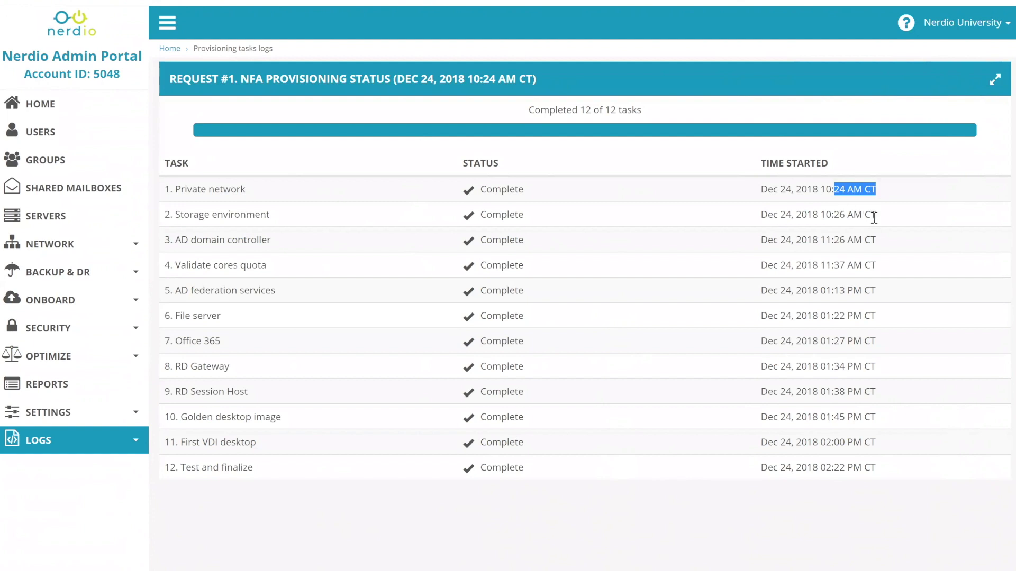
left_click_drag(876, 215, 763, 214)
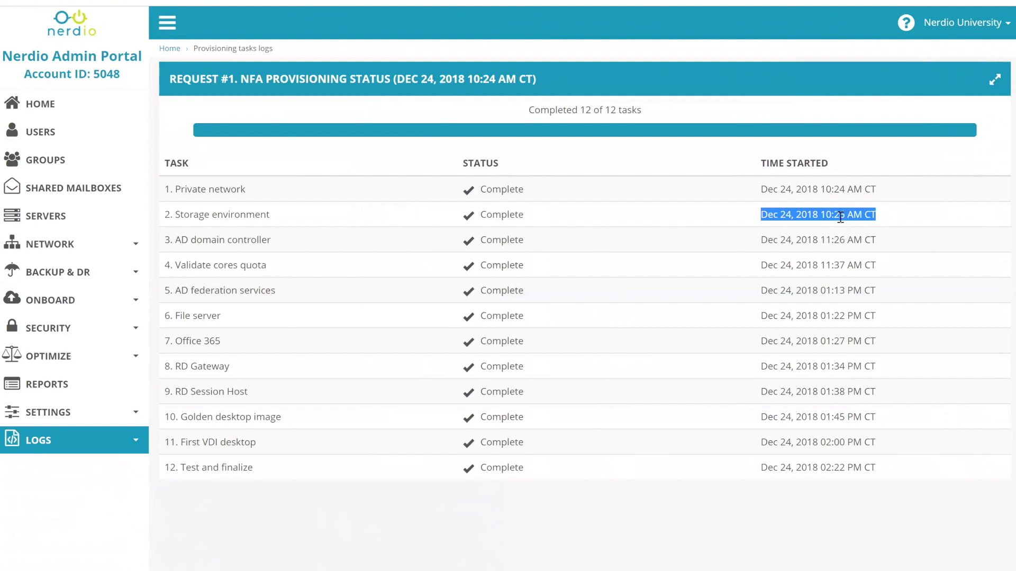
left_click(840, 220)
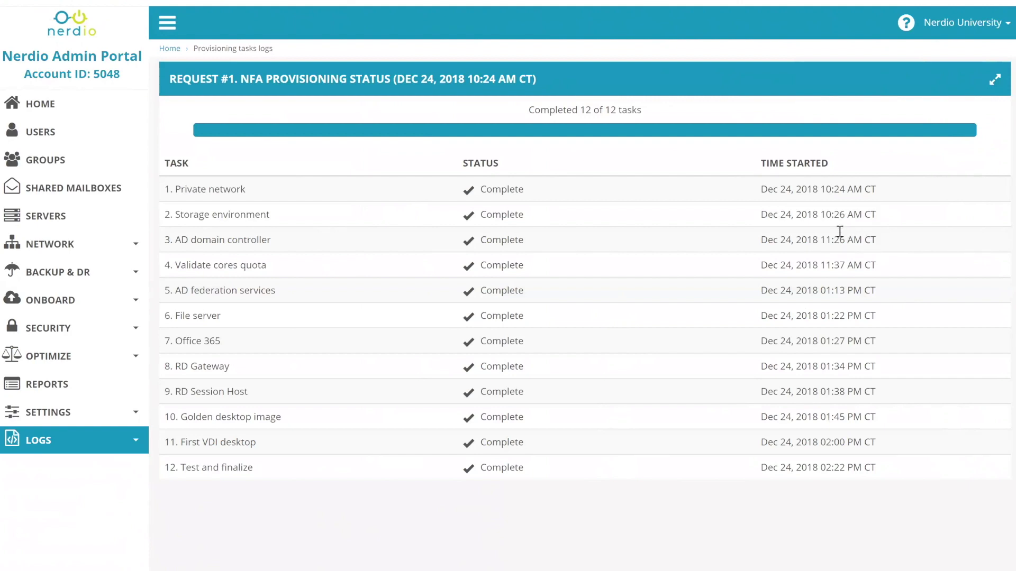
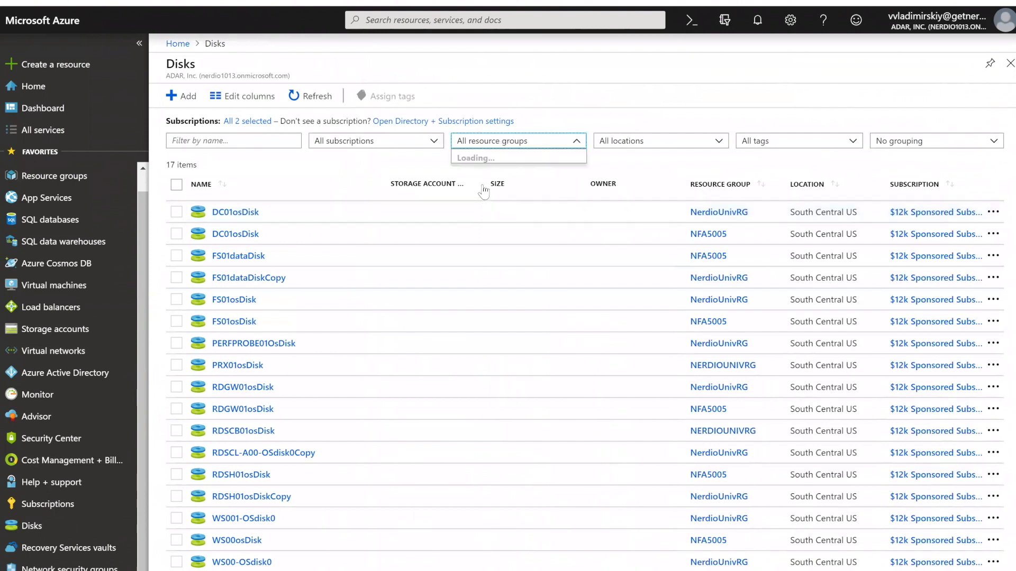
- Filter the Disks list to the NerdioUnivRG resource group only
left_click(463, 184)
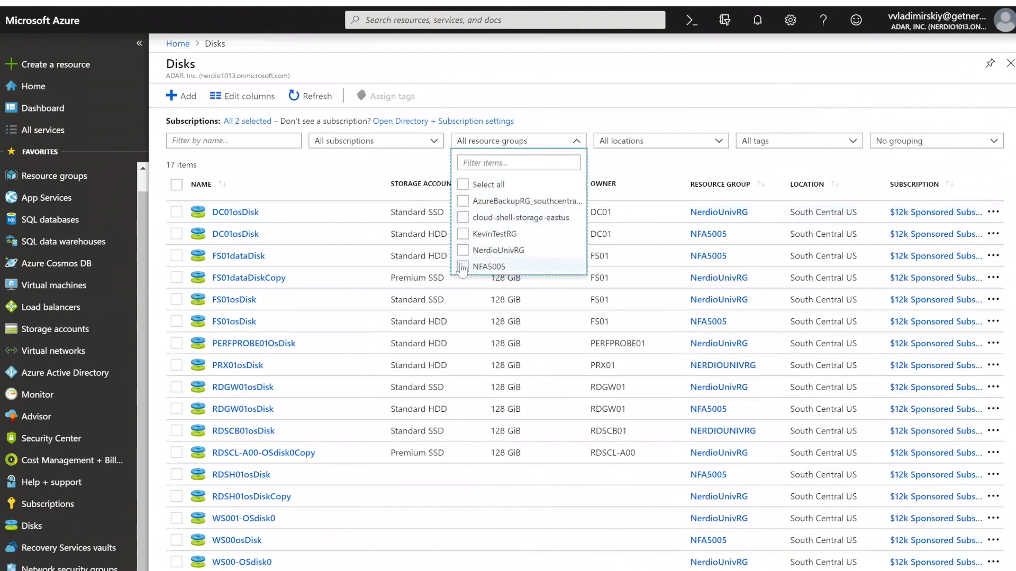
left_click(463, 266)
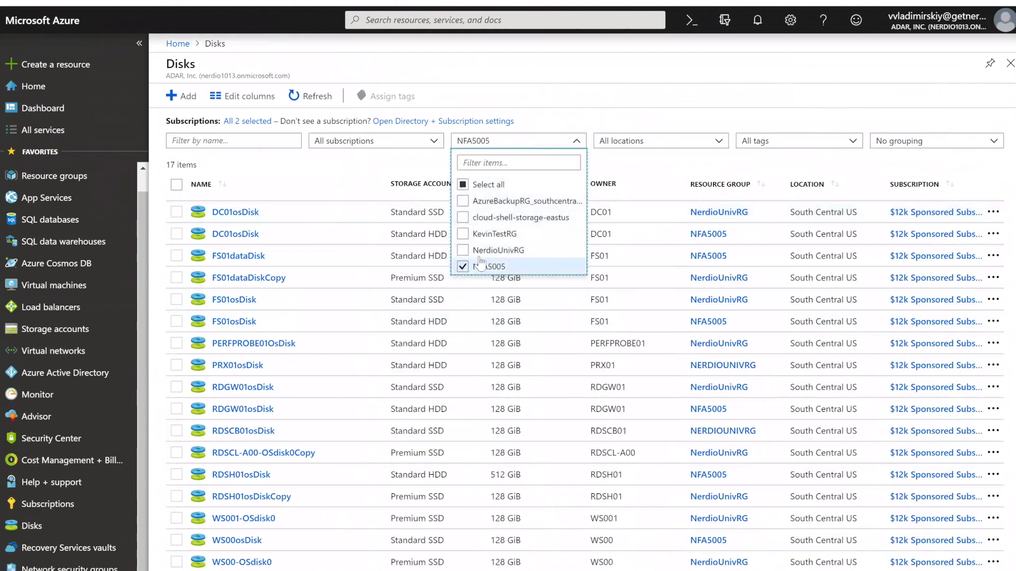
left_click(462, 266)
left_click(462, 233)
left_click(462, 233)
left_click(462, 250)
left_click(569, 94)
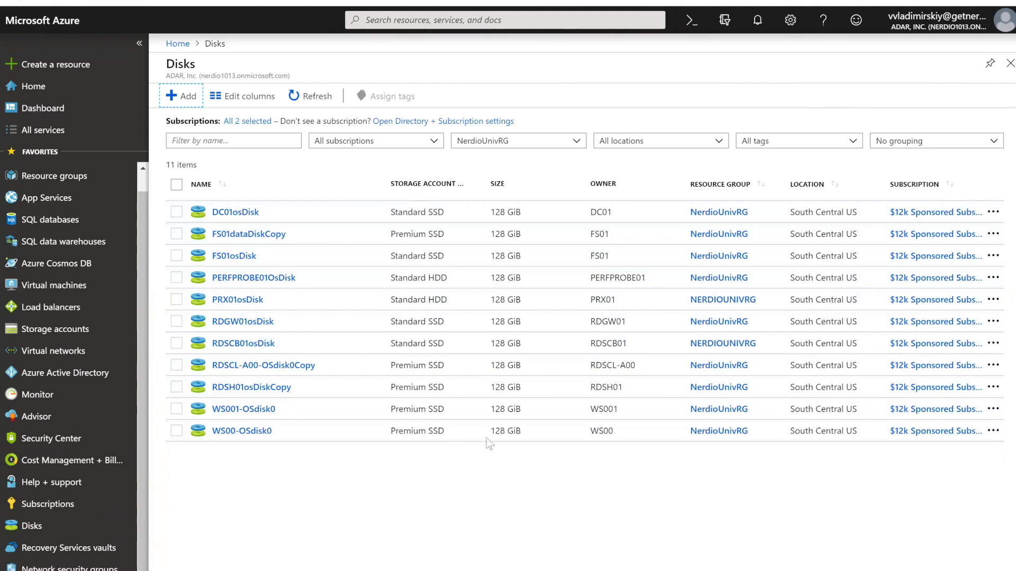
- Highlight WS00-OSdisk0's 128 GiB size, FS01dataDiskCopy's details and DC01osDisk's Standard SSD type
left_click_drag(496, 430, 522, 431)
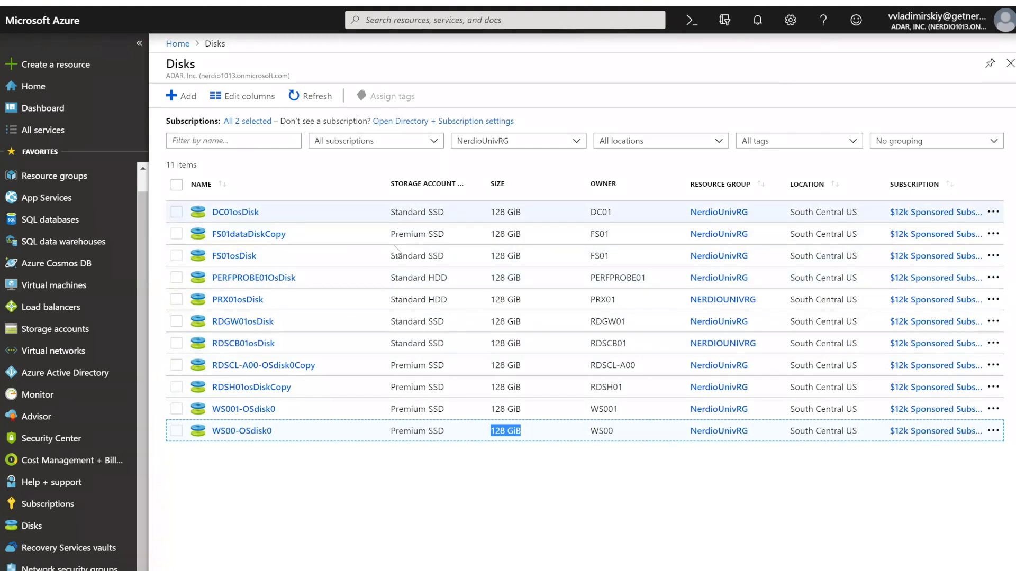
left_click_drag(390, 231, 527, 240)
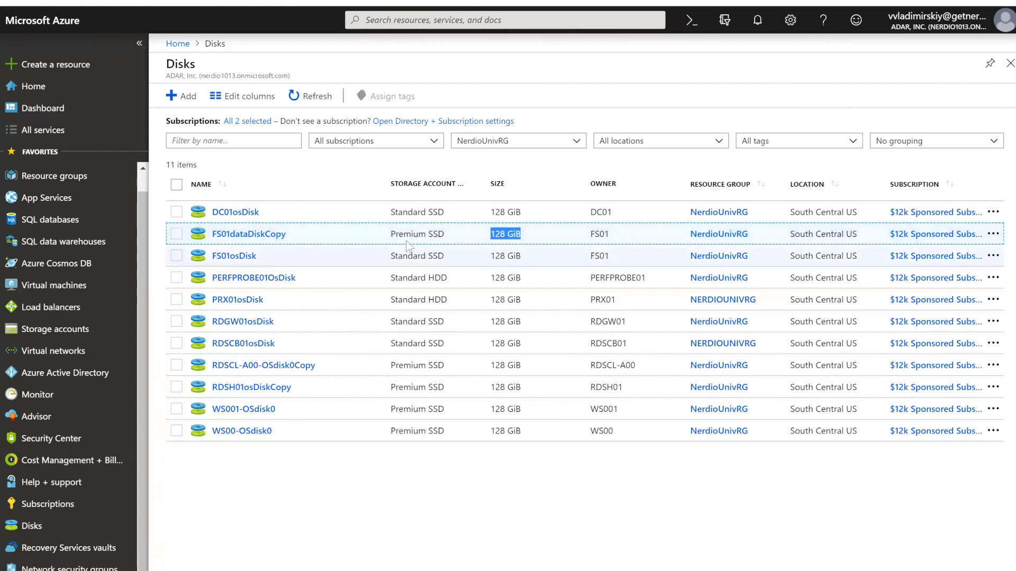
left_click_drag(393, 210, 446, 217)
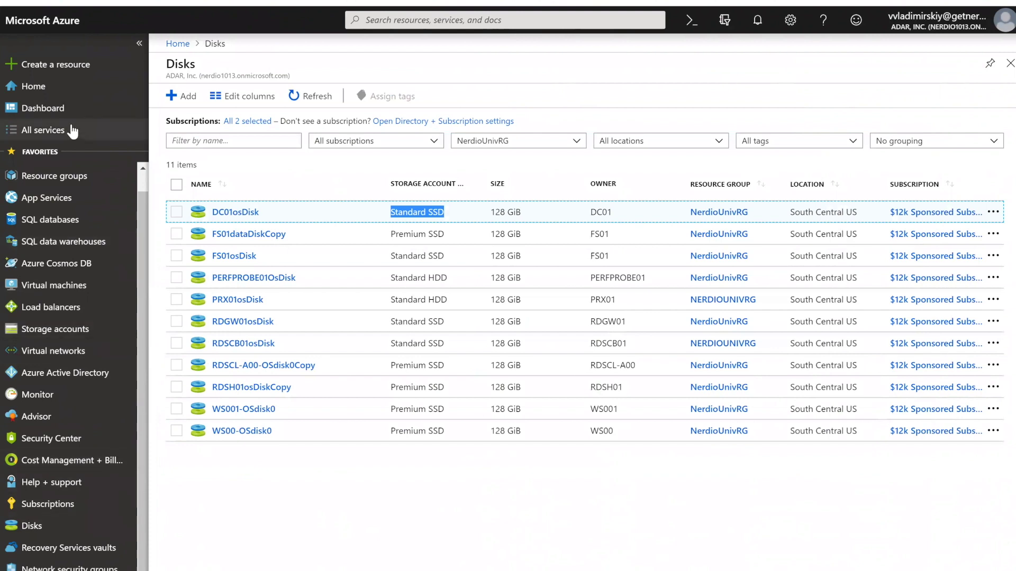
- Find 'public' in All services and go to Public IP addresses
left_click(44, 135)
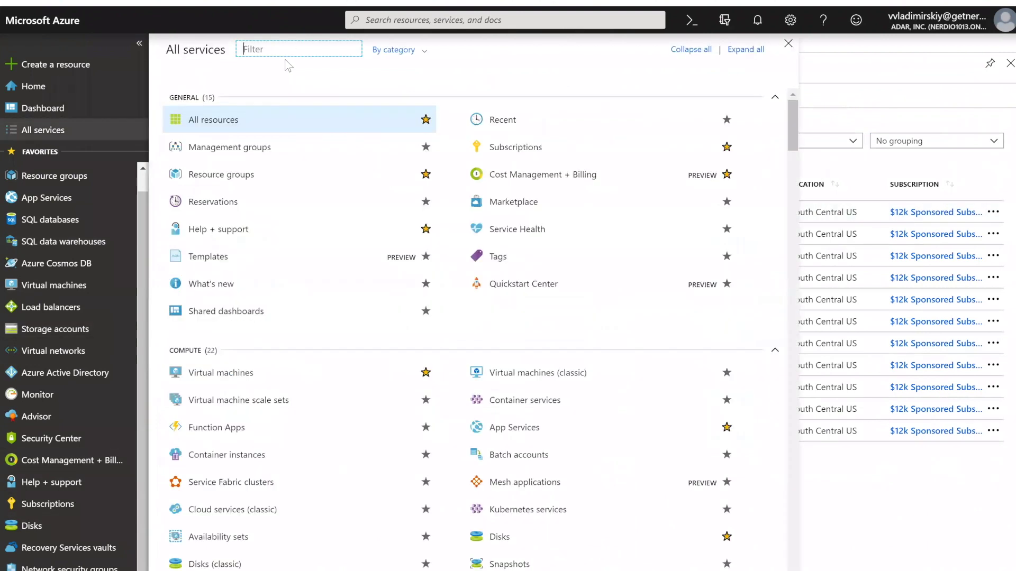
type("public")
left_click(227, 108)
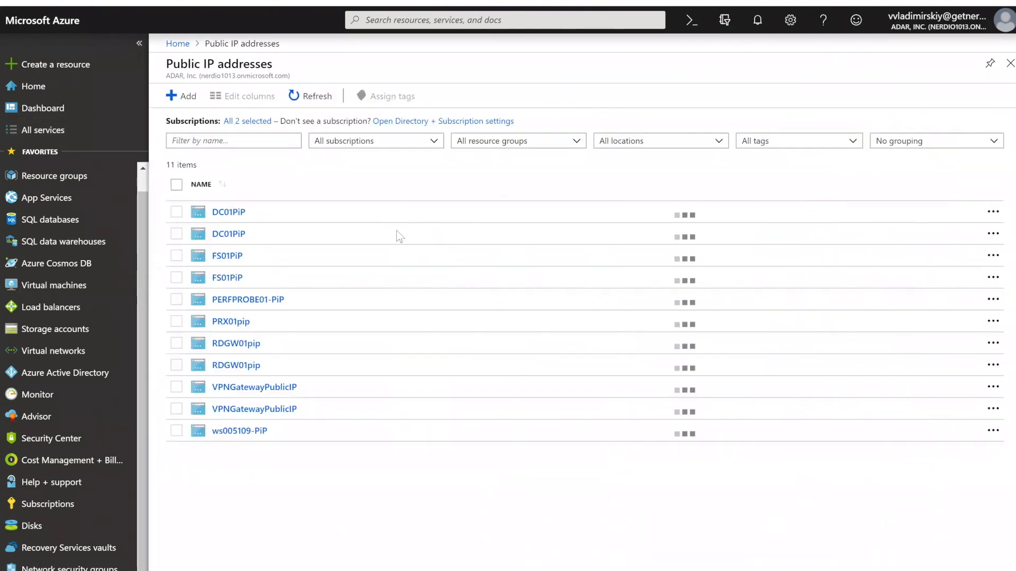
- Filter public IPs to NerdioUnivRG, leaving six, and note DC01PiP is attached to dc01nic
left_click(461, 143)
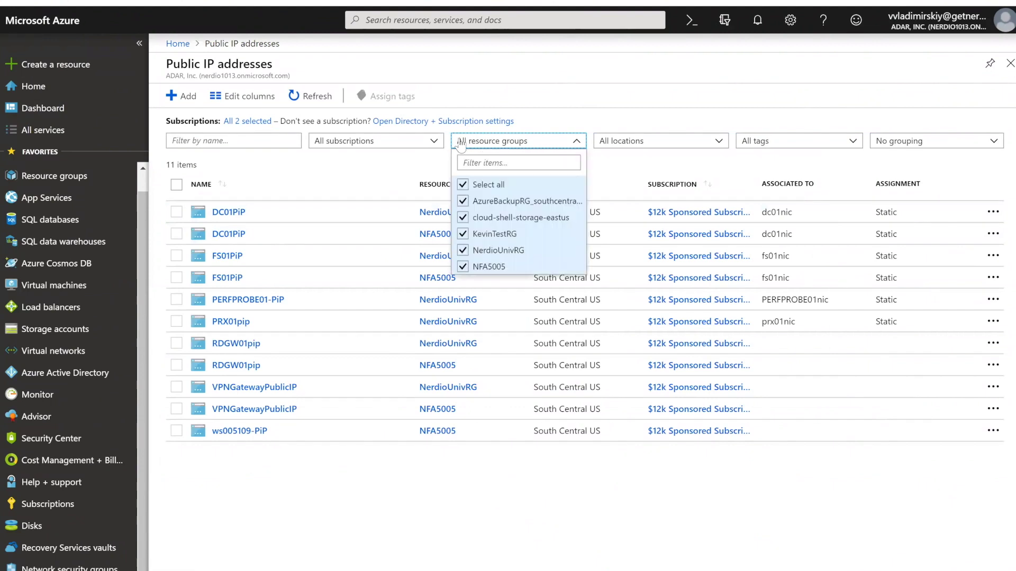
left_click(463, 185)
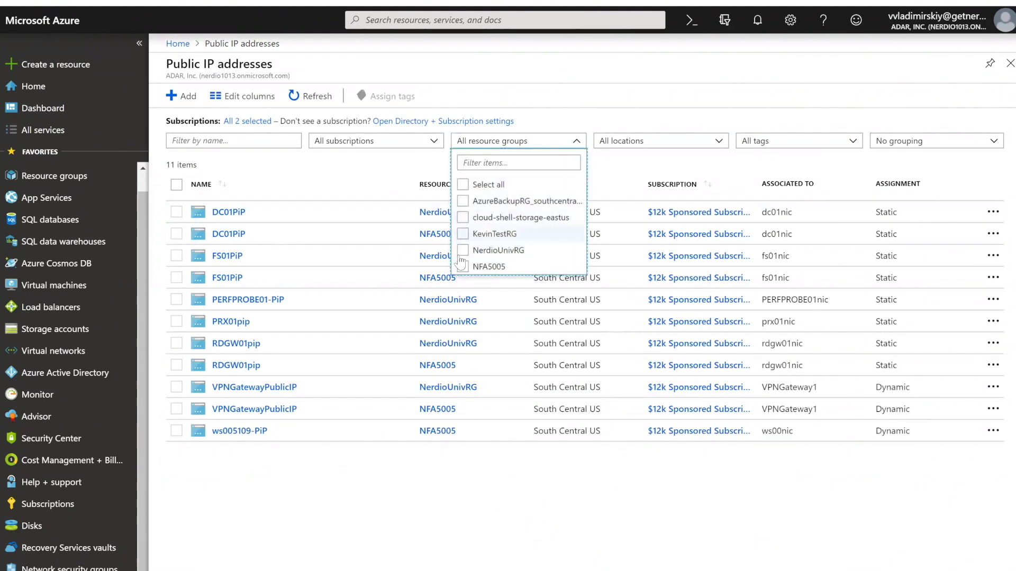
left_click(463, 251)
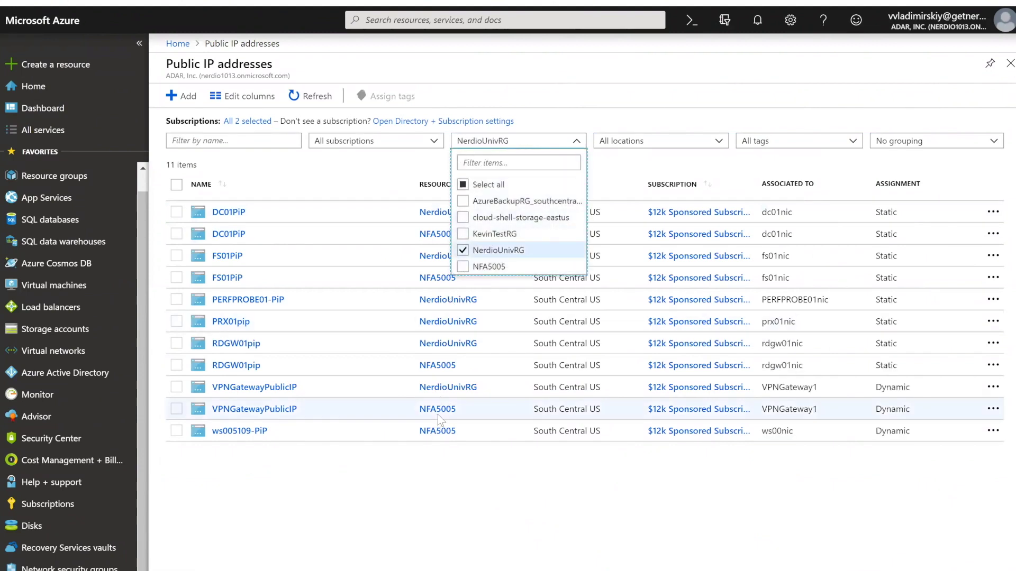
left_click(426, 501)
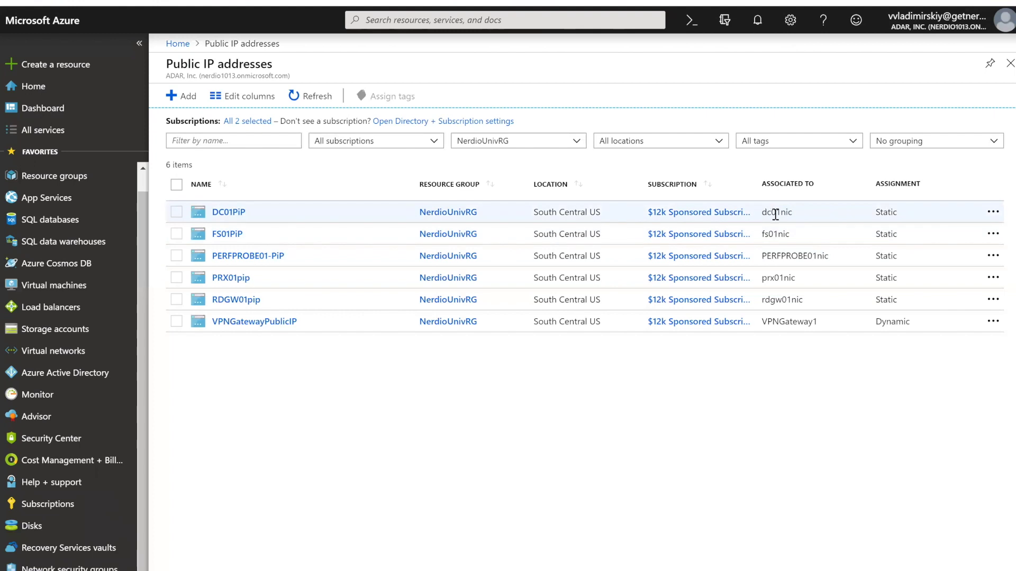
left_click_drag(762, 215, 793, 218)
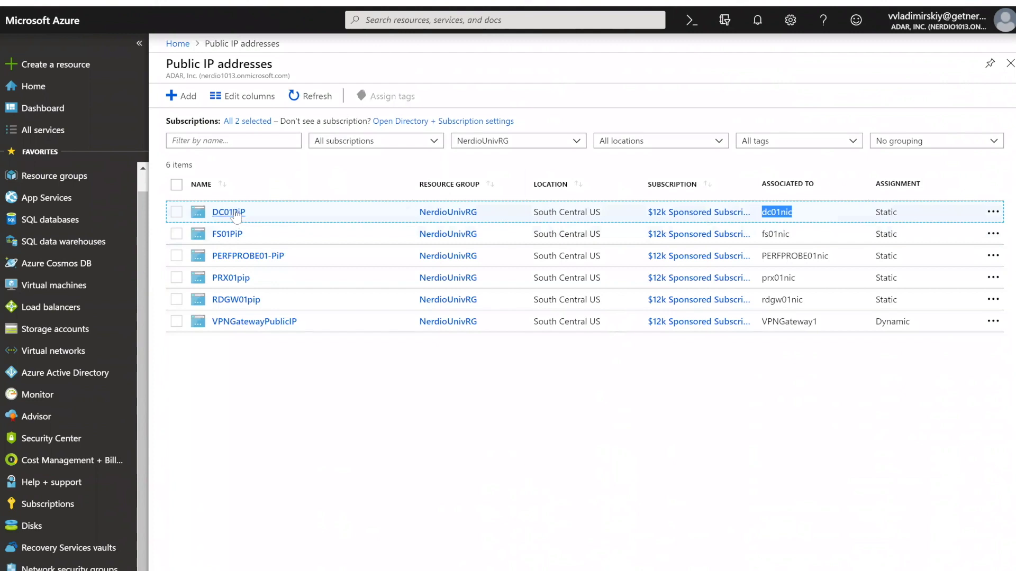
- Open DC01PiP and highlight its IP address 104.214.73.21 and its DNS name
left_click(236, 213)
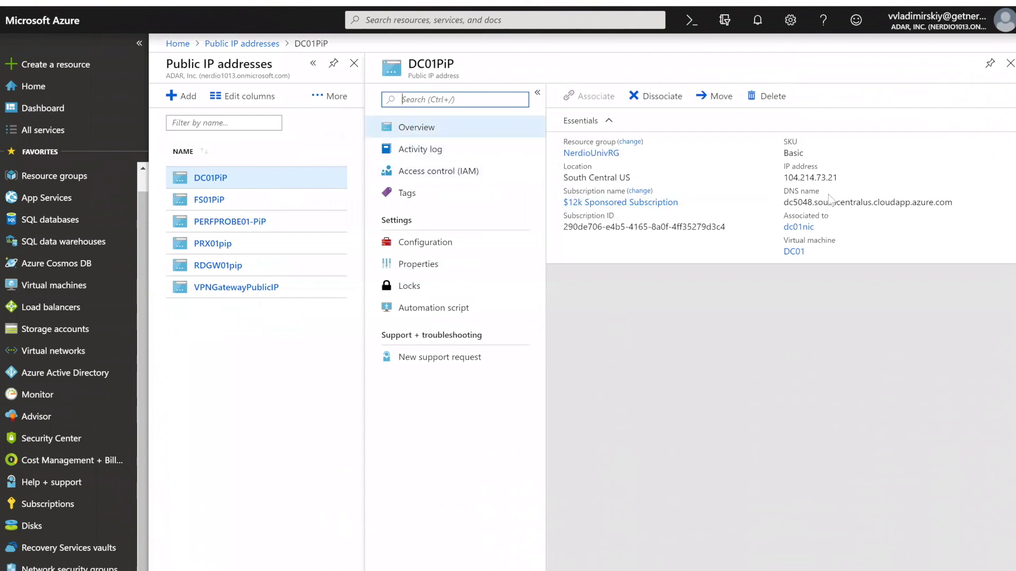
left_click_drag(840, 179, 787, 195)
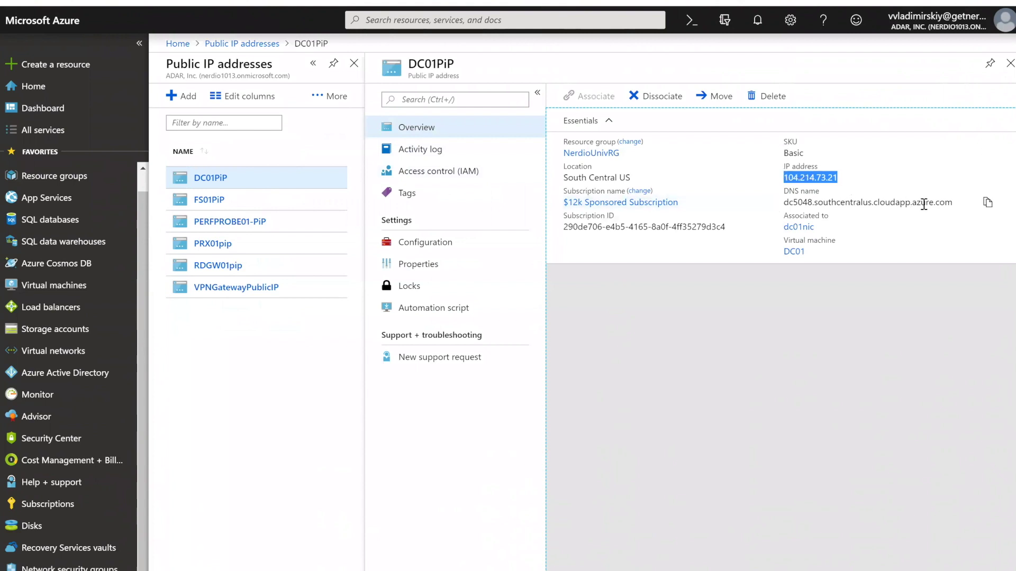
left_click_drag(954, 205, 776, 204)
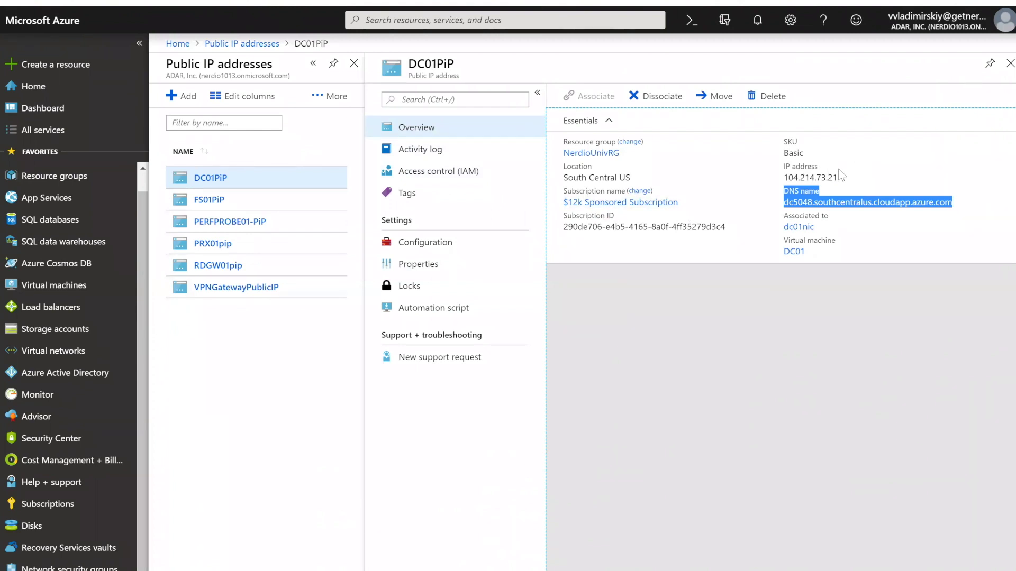
left_click_drag(836, 181, 787, 178)
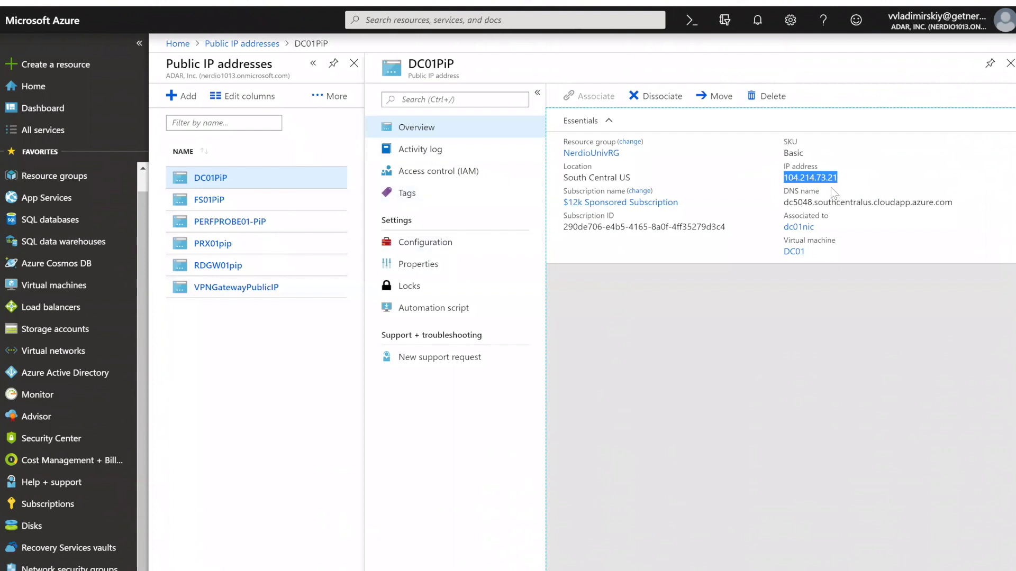
- Ping dc5048.nerdio.net from a Command Prompt to confirm it resolves to 104.214.73.21
mouse_move(830, 183)
key("super+r")
type("cmd")
key("Return")
type("ping dc")
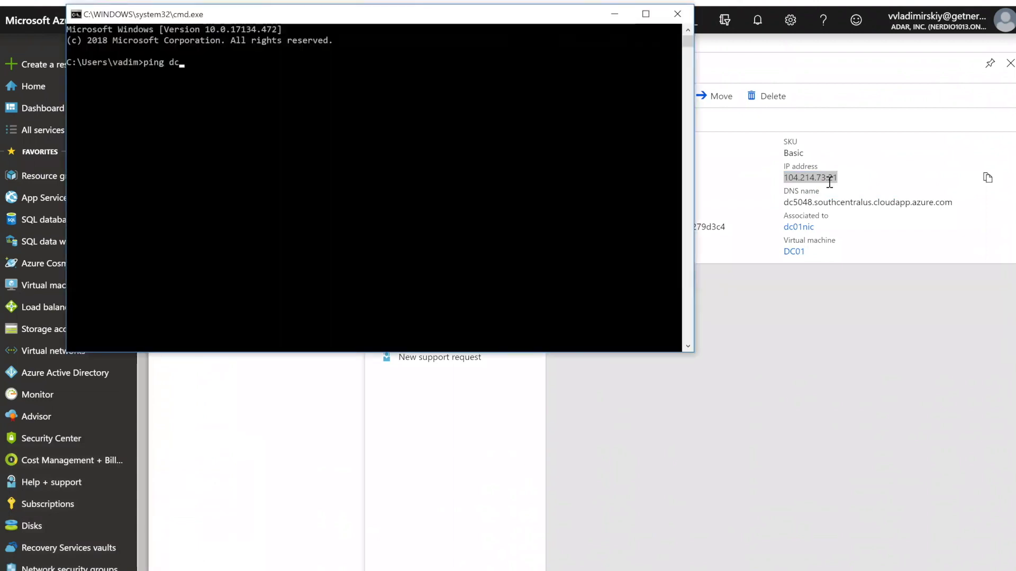
type("5048.nerdio.net")
key("Return")
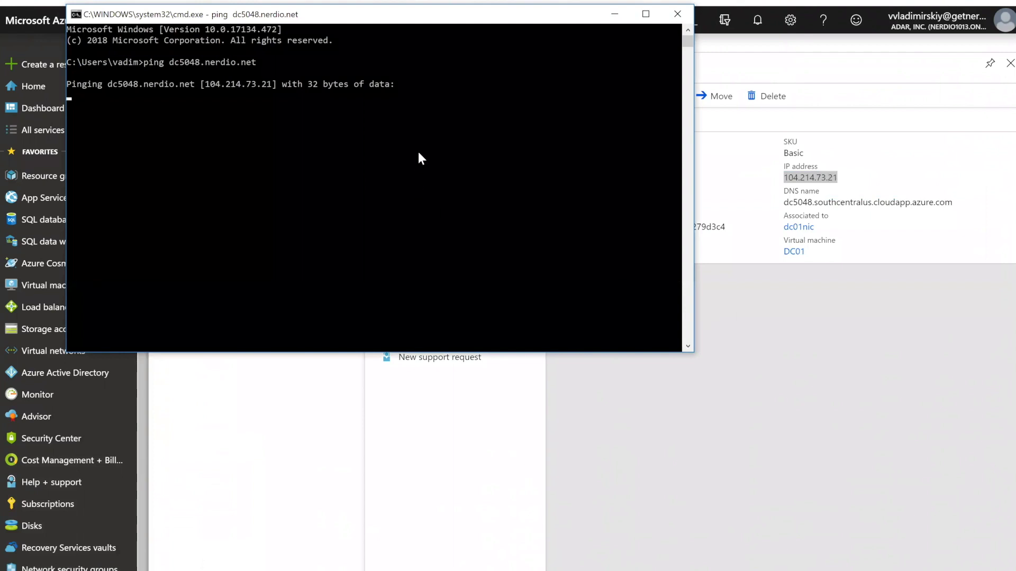
left_click(676, 14)
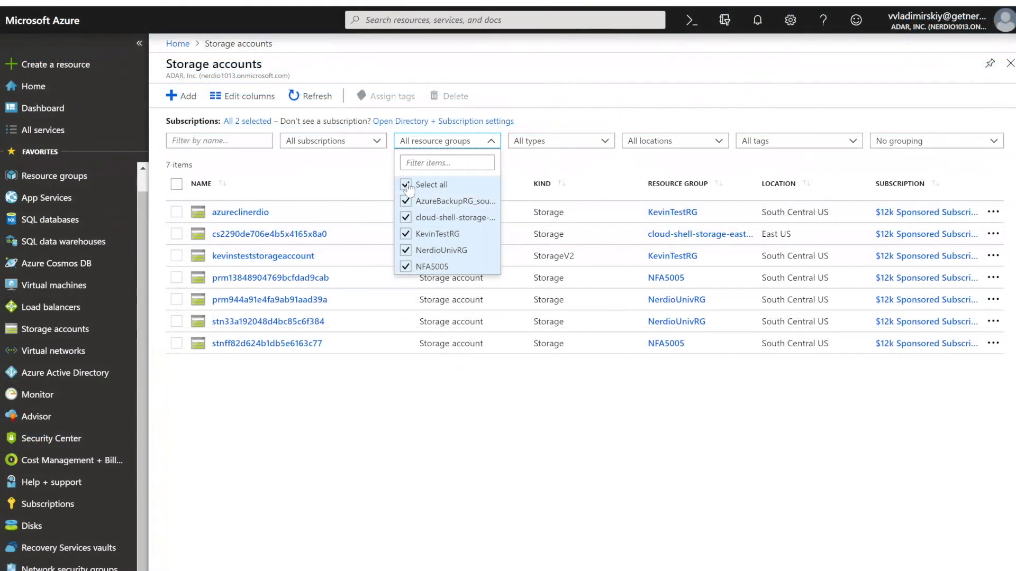
- Set the Storage accounts resource group filter to NerdioUnivRG alone
left_click(408, 185)
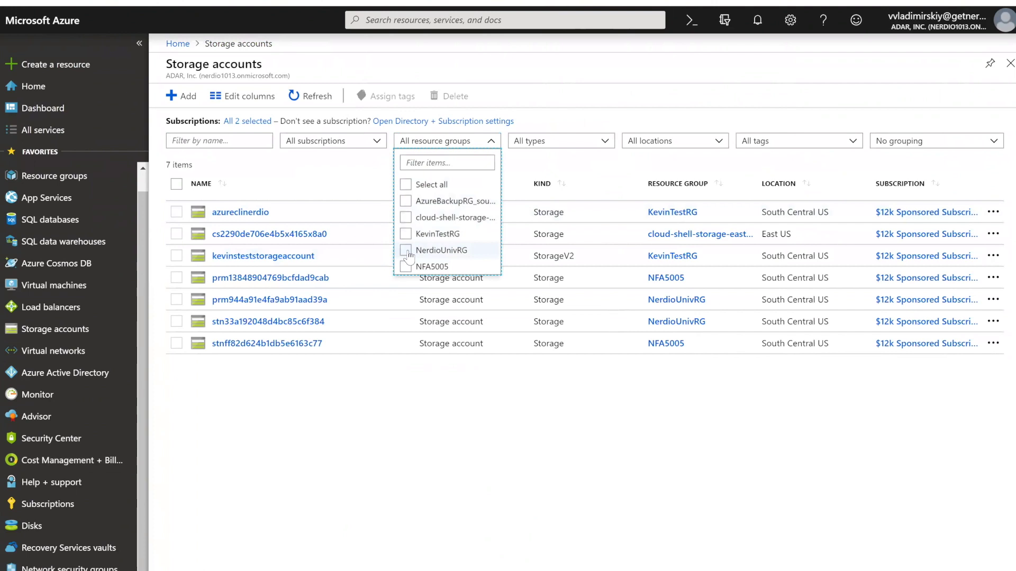
left_click(406, 251)
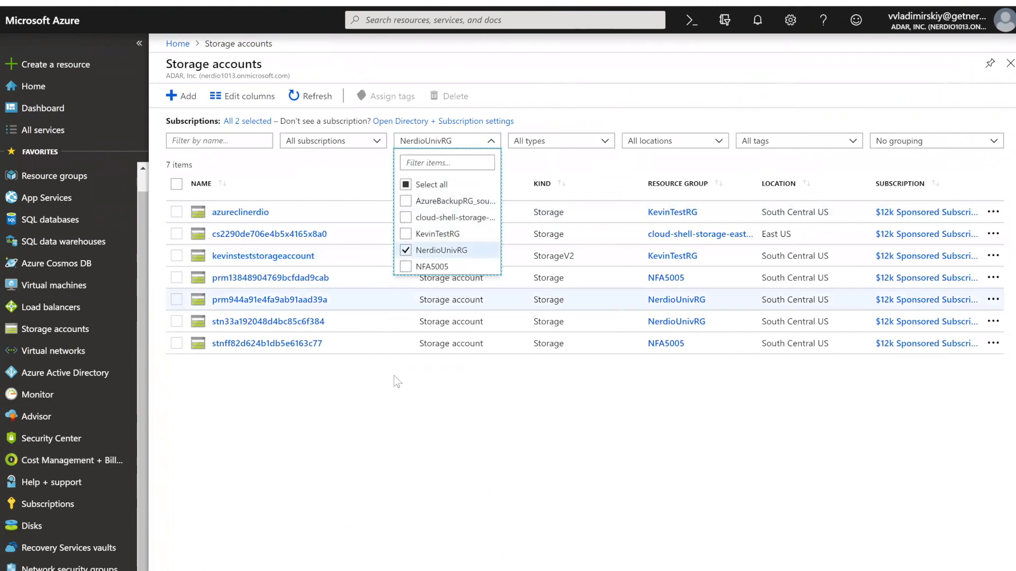
left_click(377, 416)
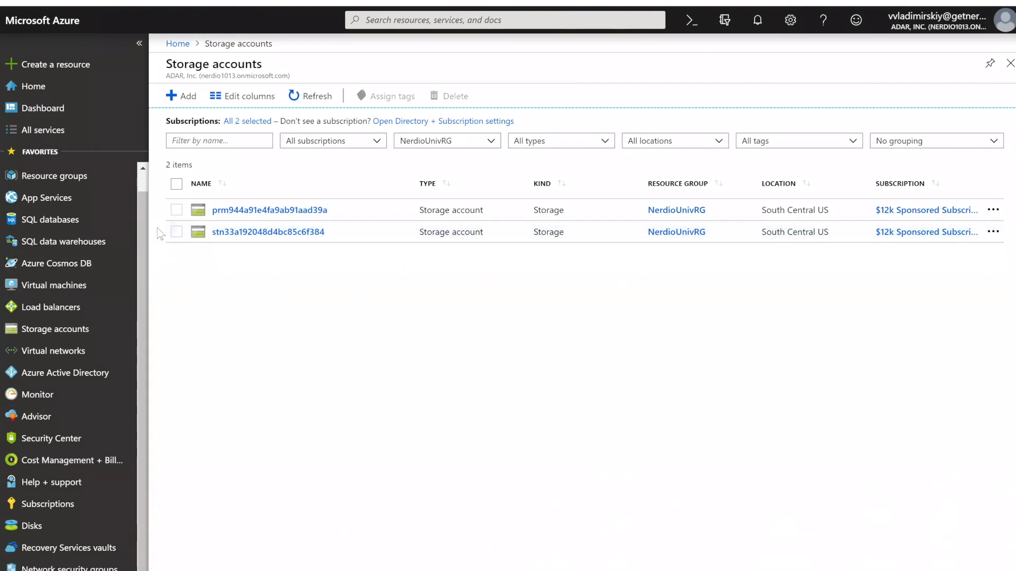
- Filter Virtual machines to the 10 in NerdioUnivRG and open DC01
left_click(60, 287)
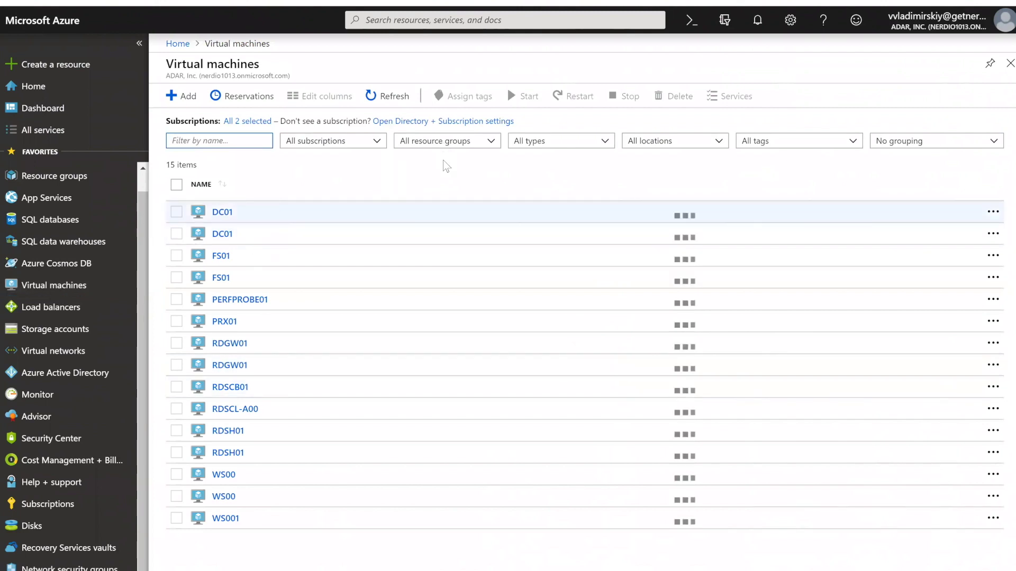
left_click(444, 143)
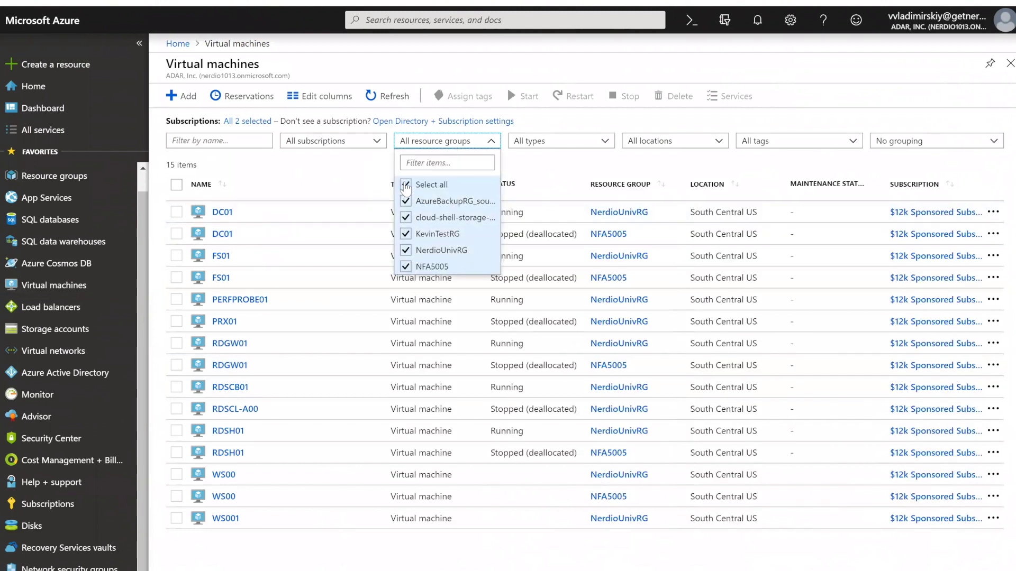
left_click(406, 184)
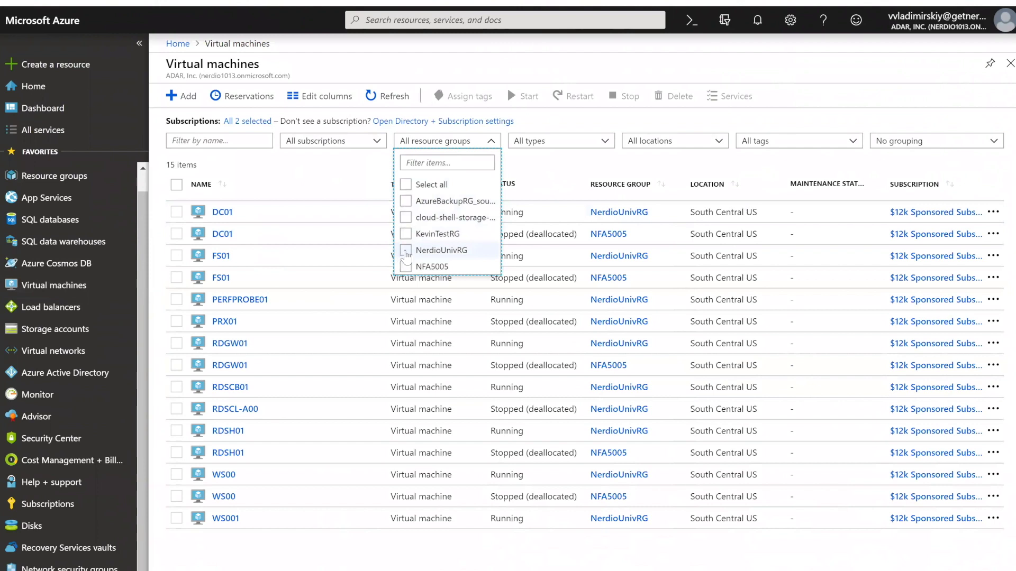
left_click(406, 250)
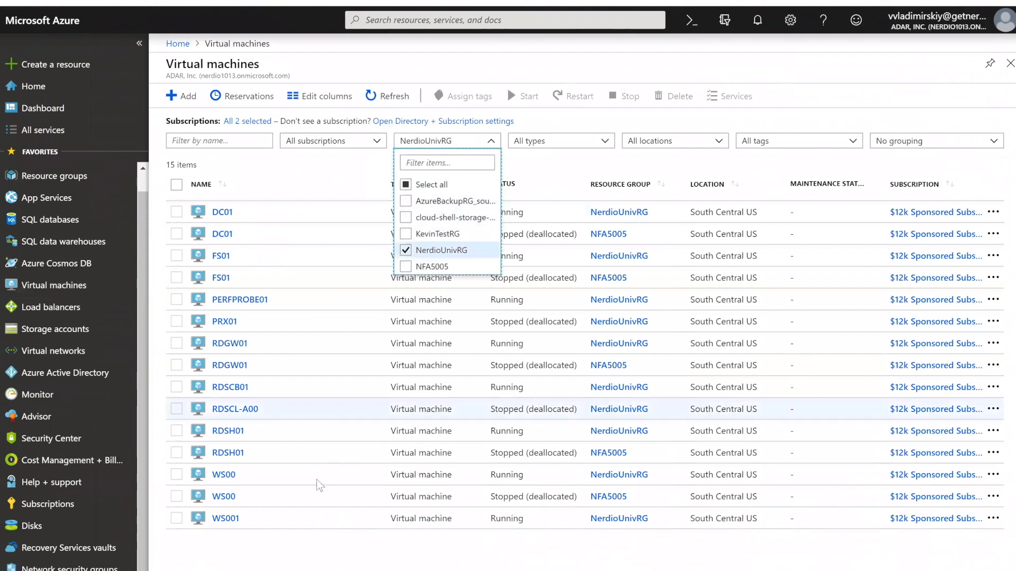
left_click(309, 538)
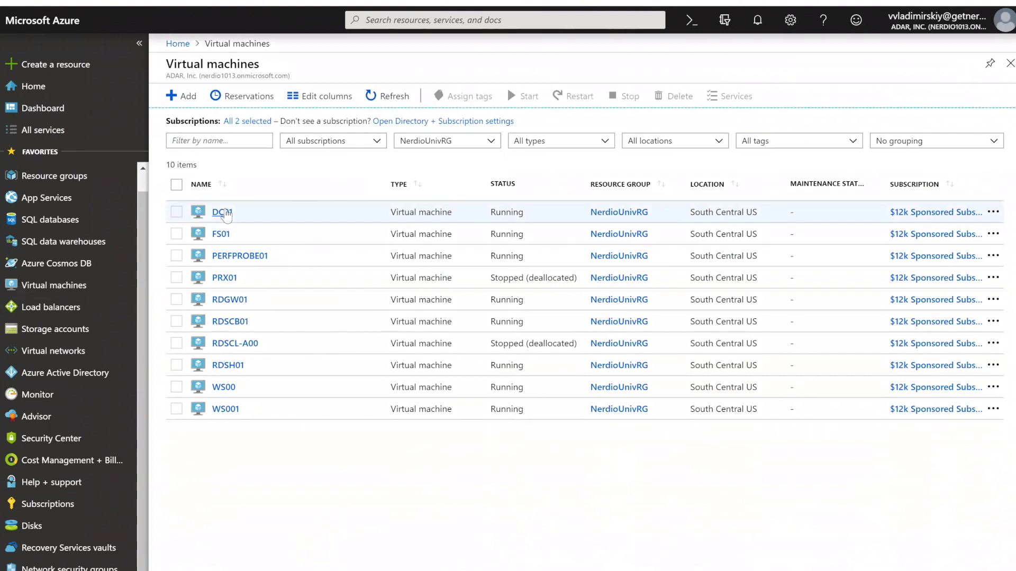
left_click(225, 213)
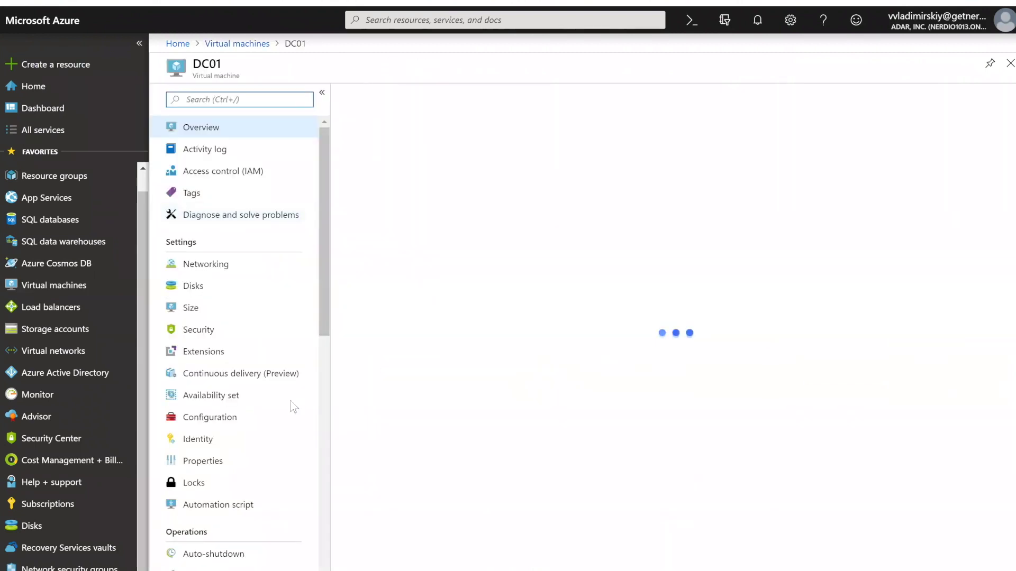
- Check DC01's boot diagnostics, which report a missing screenshot, then switch to FS01
scroll(247, 486, "down", 9)
scroll(247, 485, "down", 2)
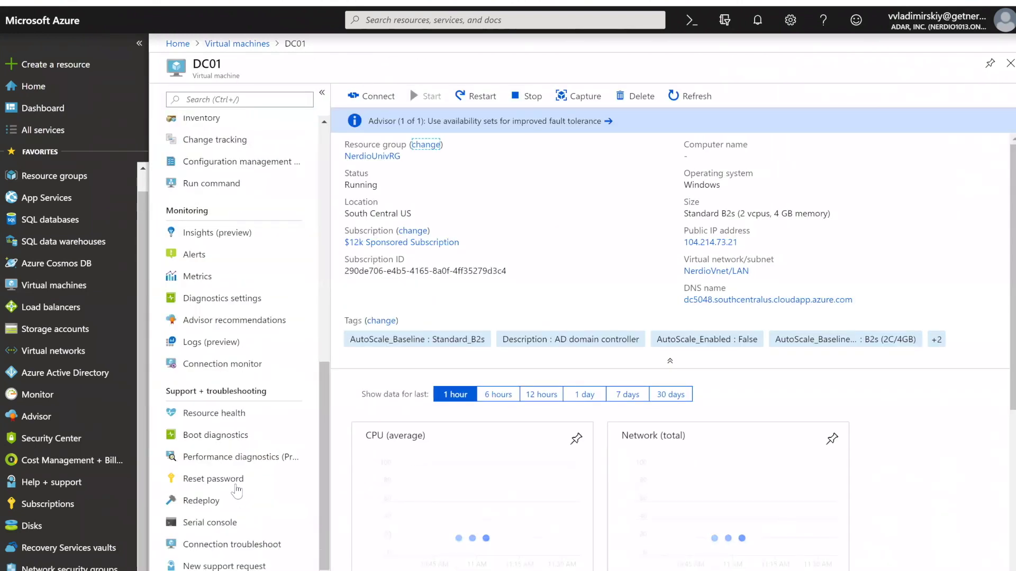
left_click(231, 438)
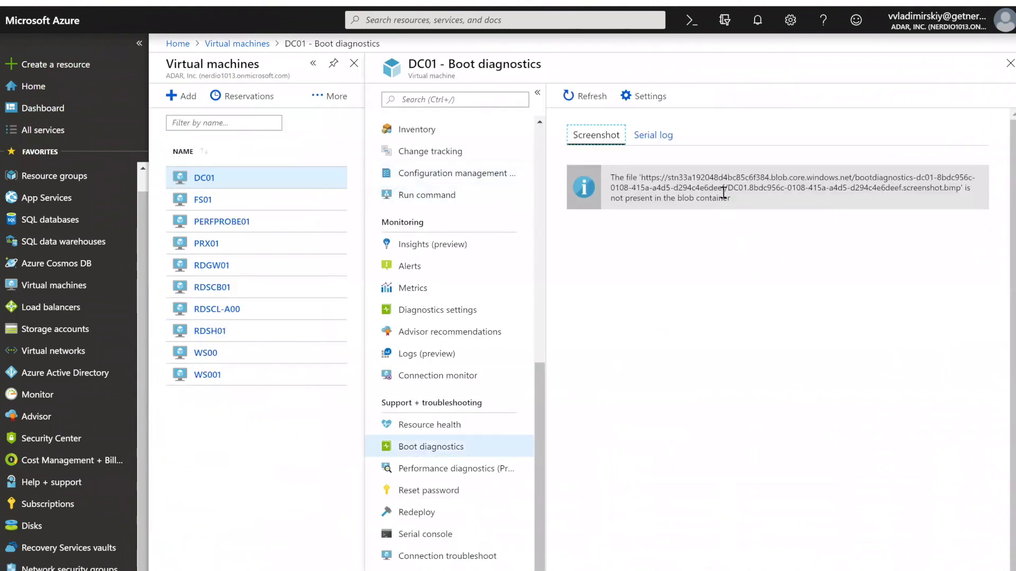
left_click(422, 447)
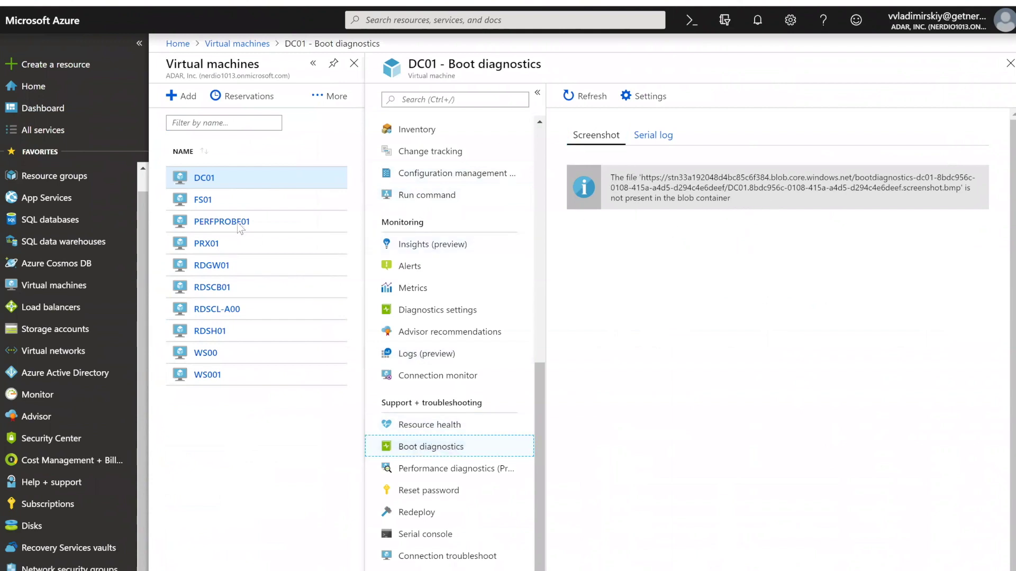
left_click(202, 207)
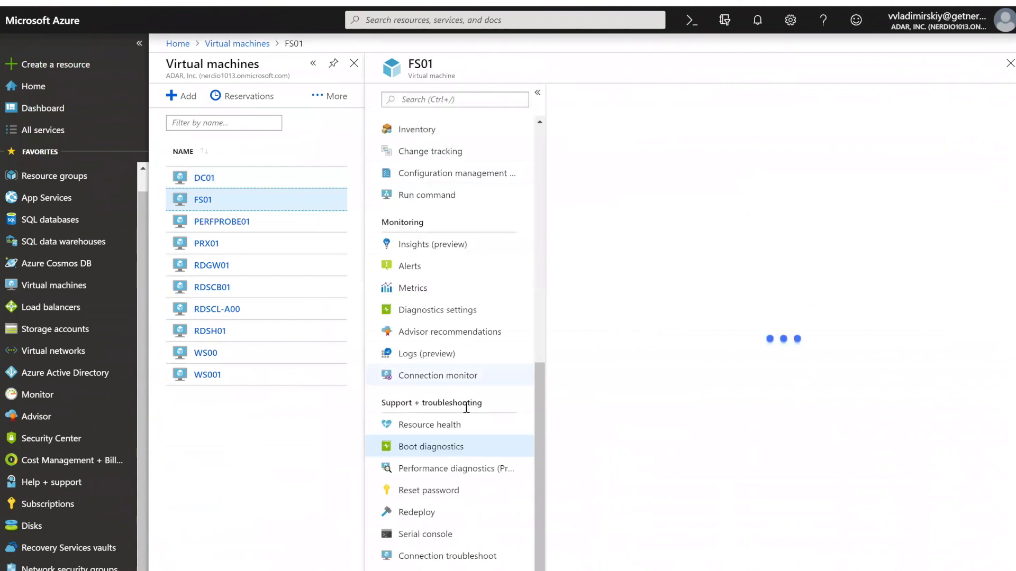
- Inspect FS01's boot diagnostics screenshot and serial log, then return to Storage accounts
left_click(442, 448)
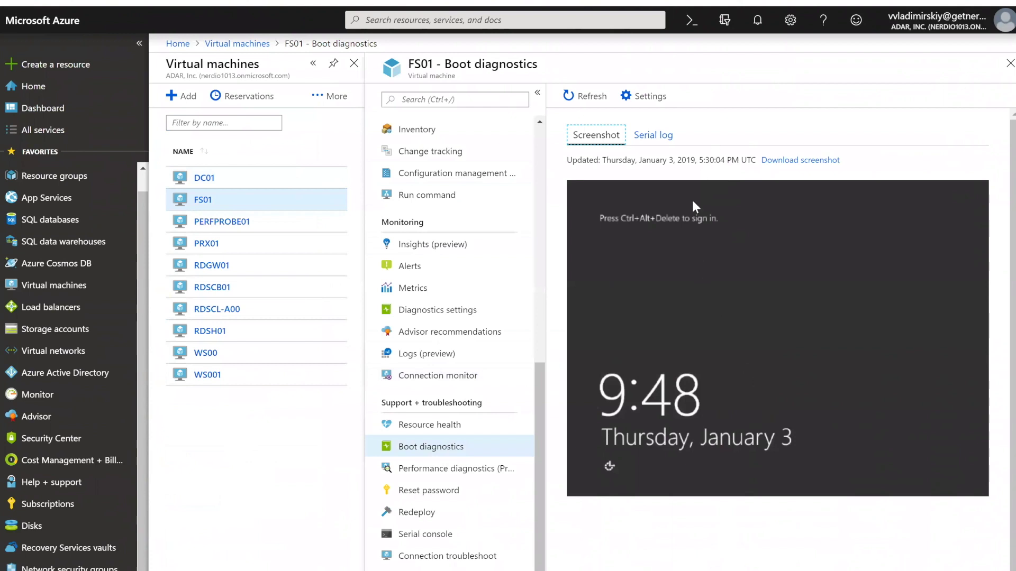
left_click(656, 139)
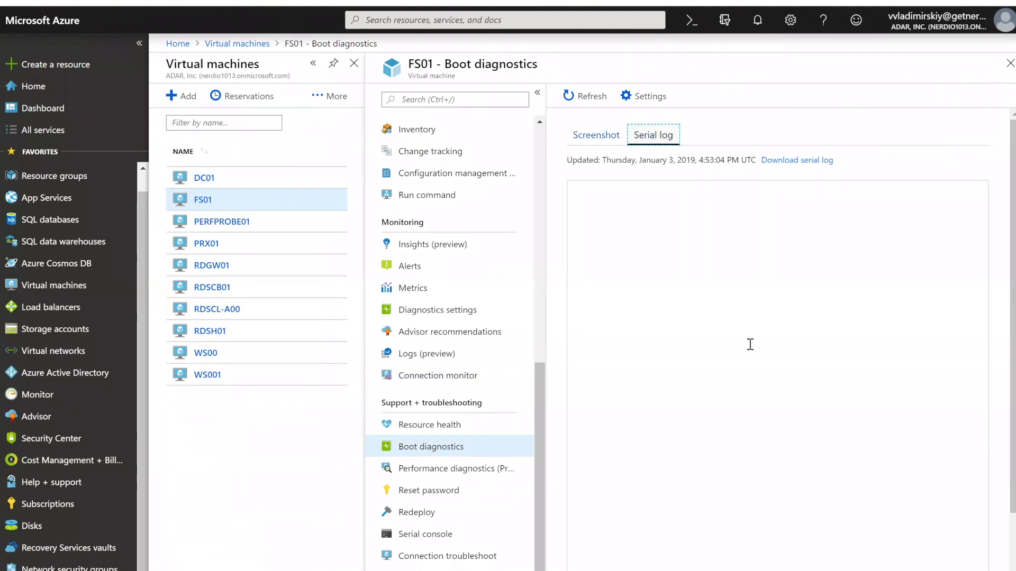
scroll(748, 345, "down", 10)
scroll(727, 330, "down", 10)
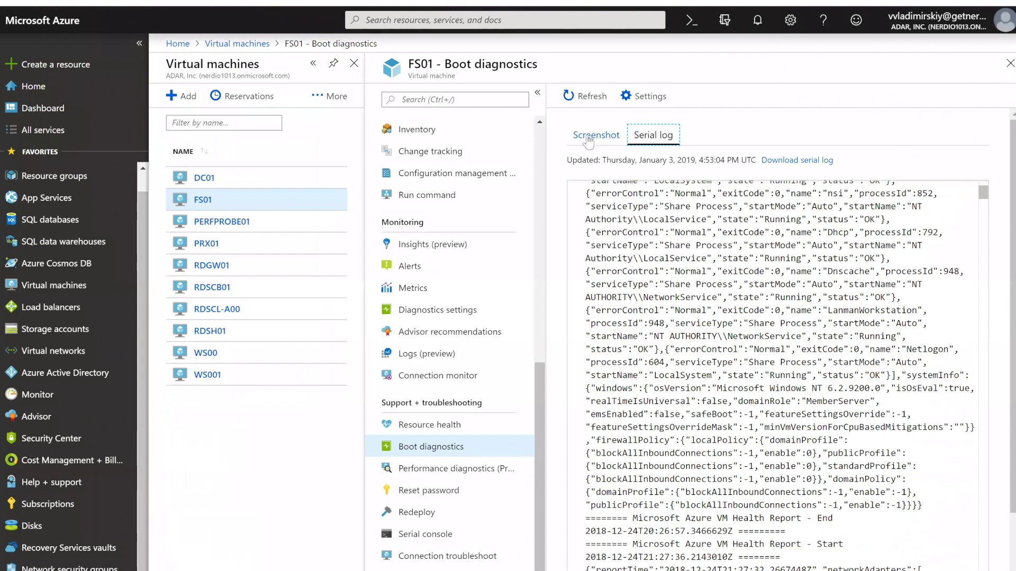
key("Left")
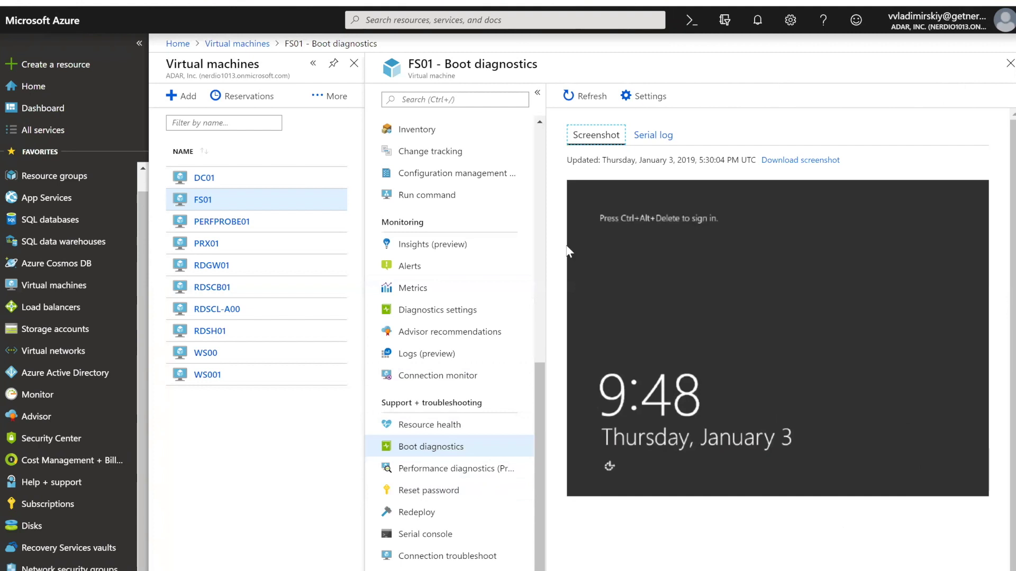
left_click(55, 329)
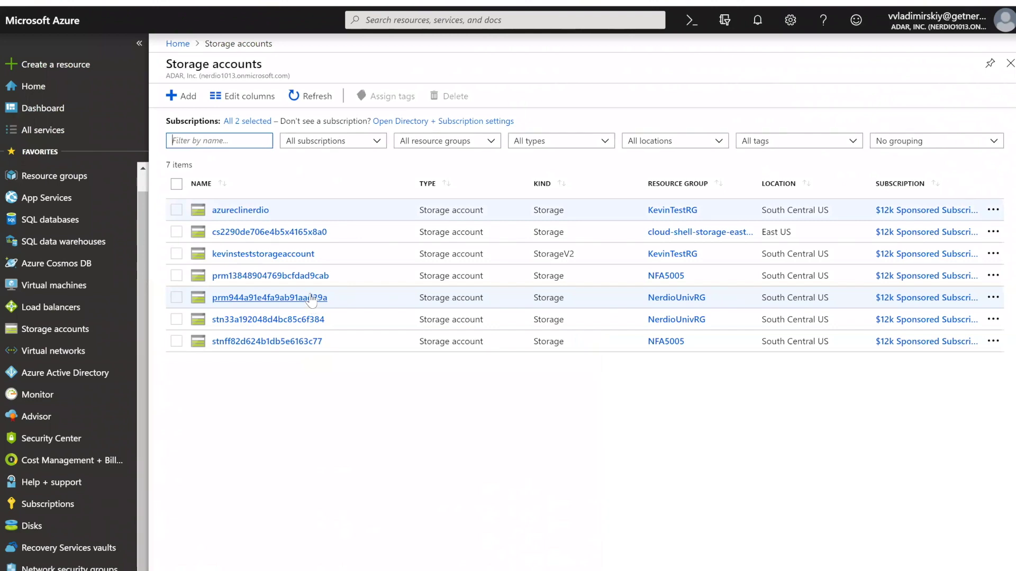
- Filter storage accounts to NerdioUnivRG, leaving two accounts in South Central US
left_click(456, 144)
left_click(406, 184)
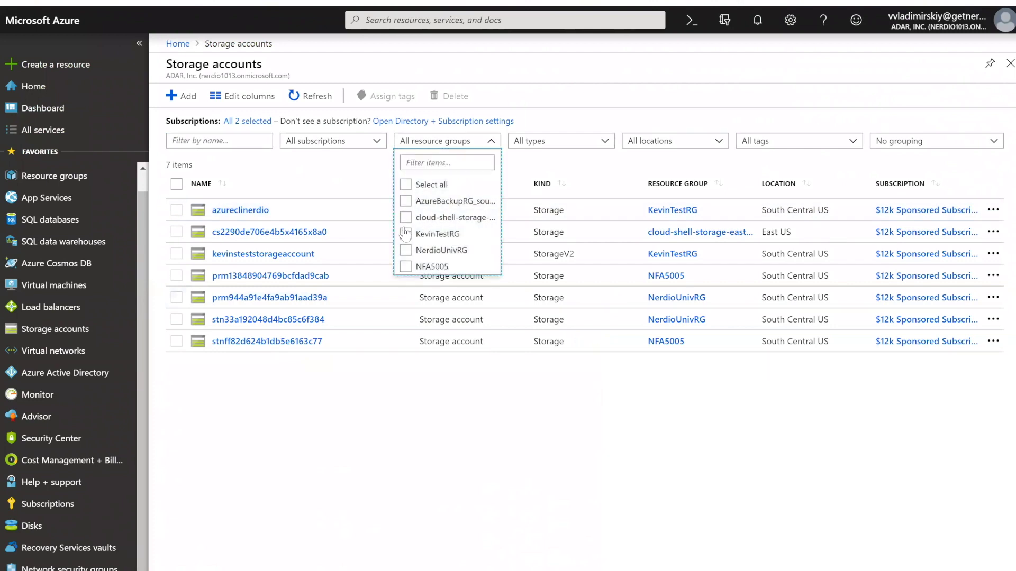
left_click(405, 249)
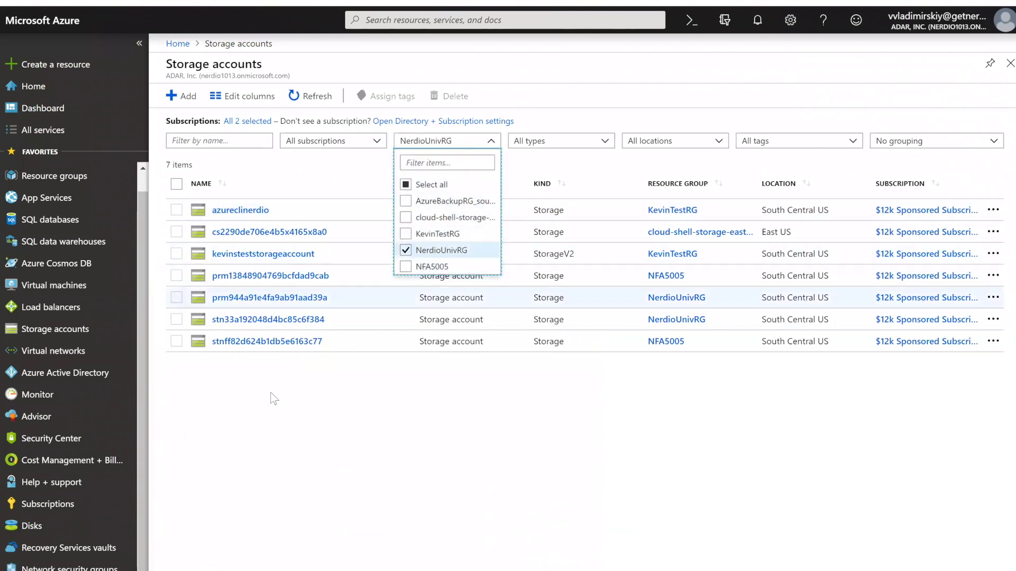
left_click(256, 233)
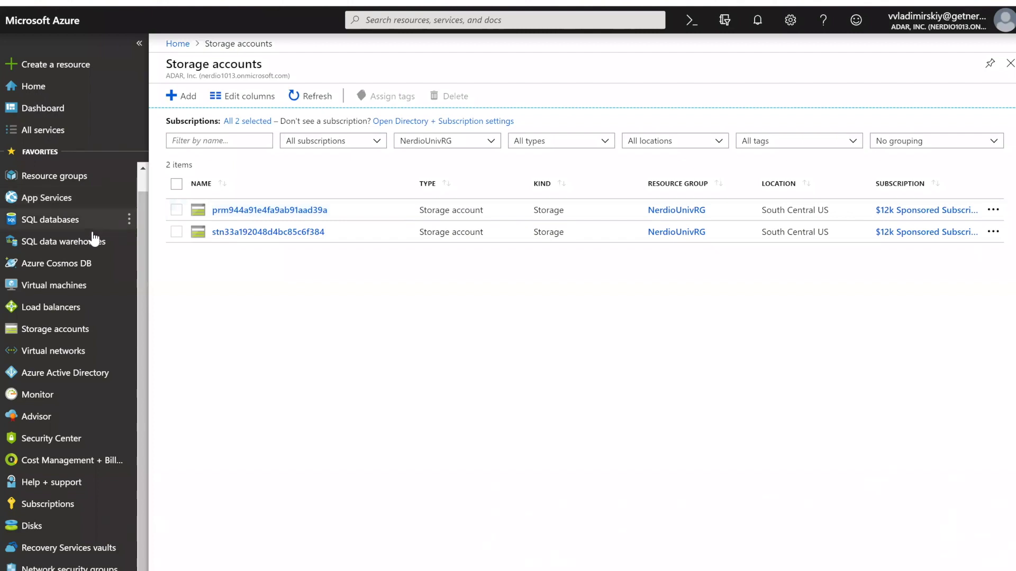
scroll(85, 222, "up", 1)
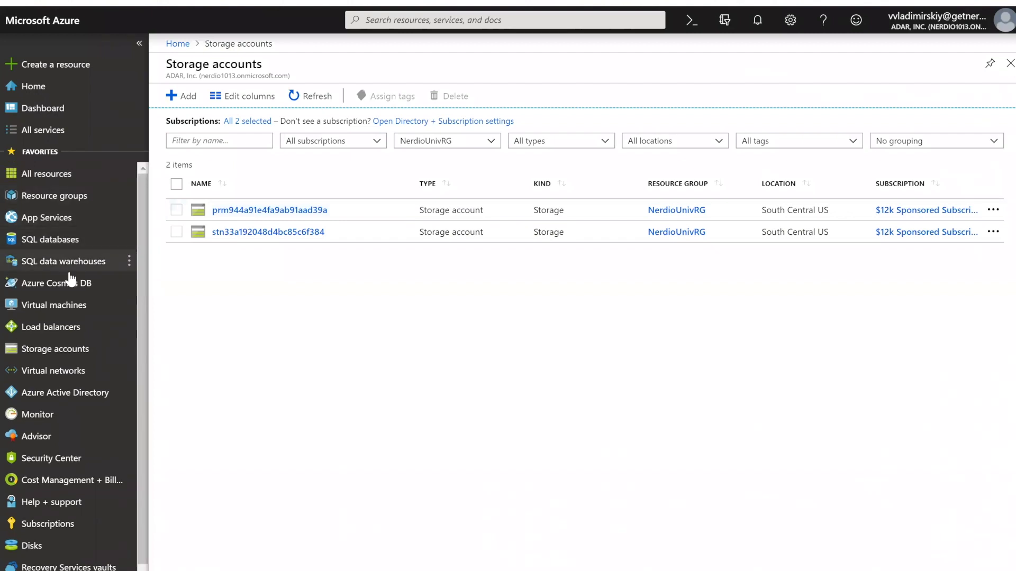